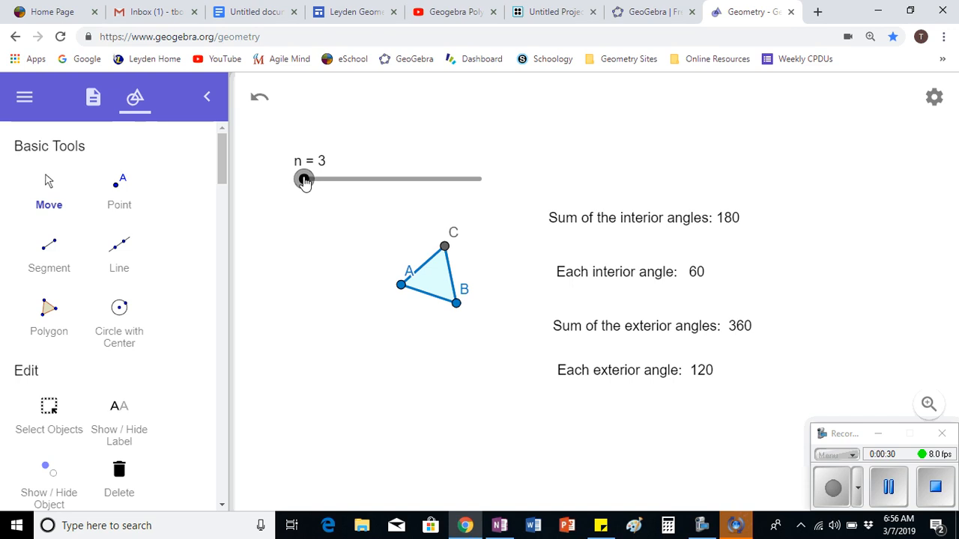
- Explore the finished polygon example by raising n through 4, moving vertex A closer to B, and bringing n back to 10
{"action": "left_click_drag", "start_coordinate": [304, 180], "coordinate": [310, 182]}
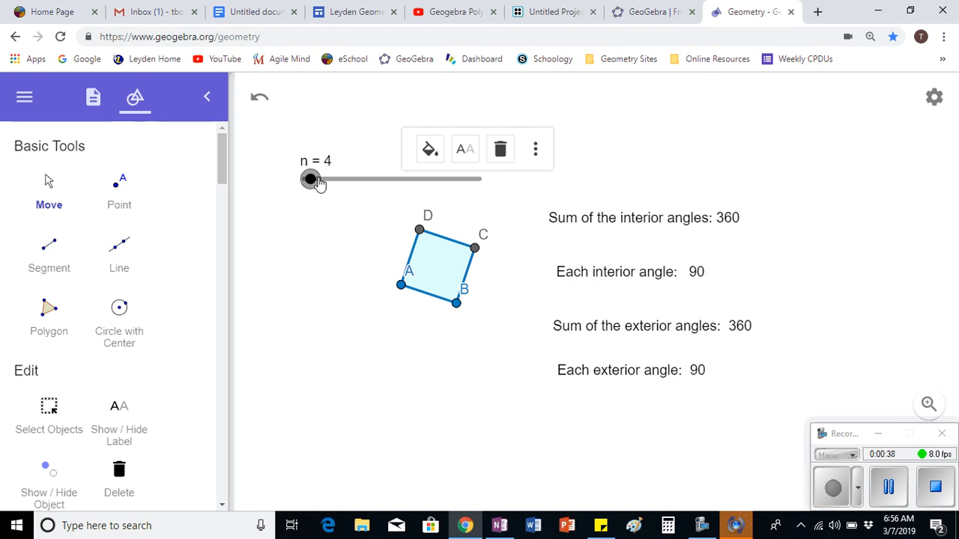
{"action": "left_click_drag", "start_coordinate": [310, 179], "coordinate": [400, 179]}
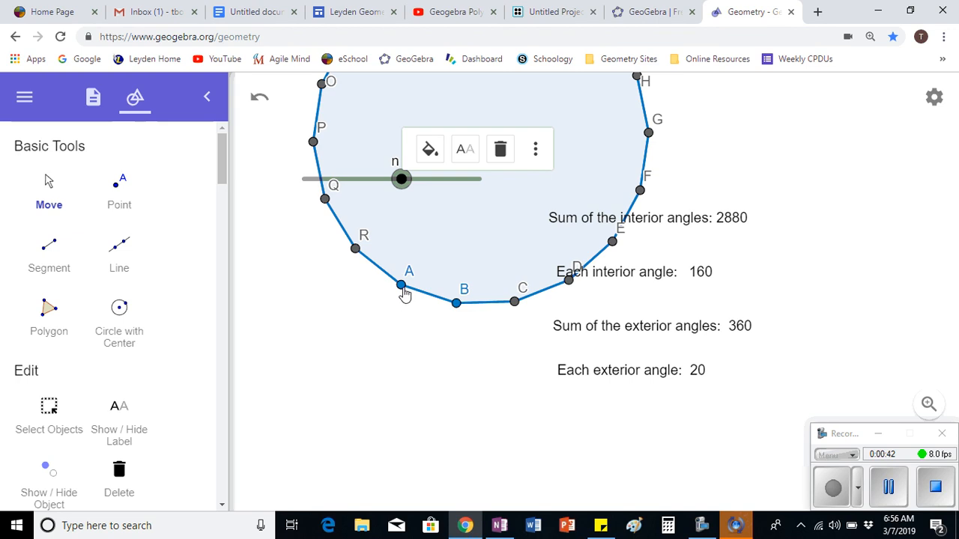
{"action": "left_click_drag", "start_coordinate": [403, 289], "coordinate": [433, 302]}
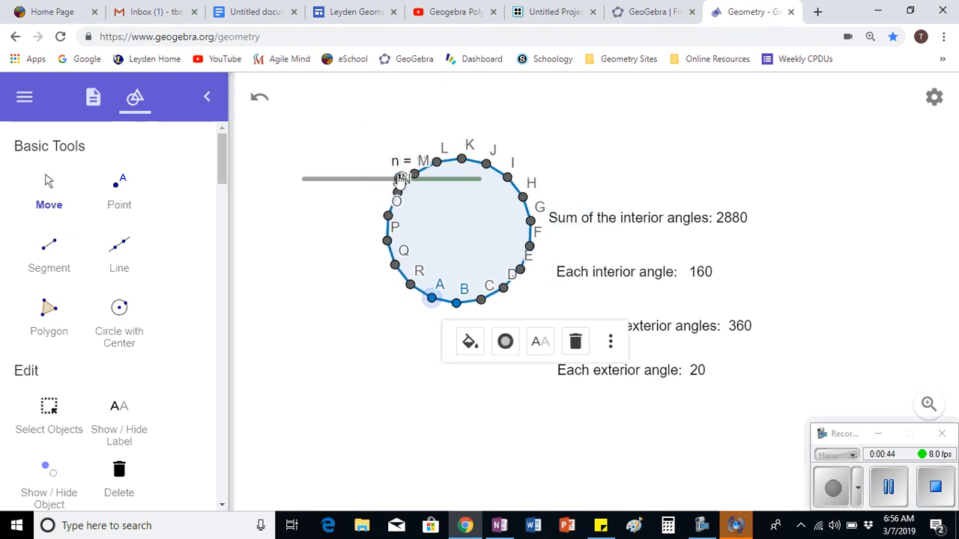
{"action": "left_click_drag", "start_coordinate": [406, 183], "coordinate": [350, 191]}
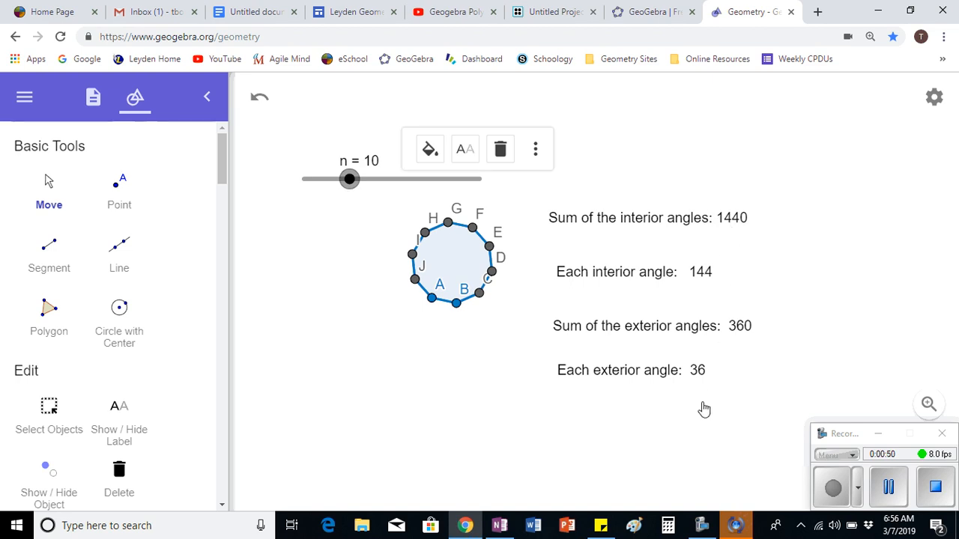
{"action": "left_click", "coordinate": [884, 492]}
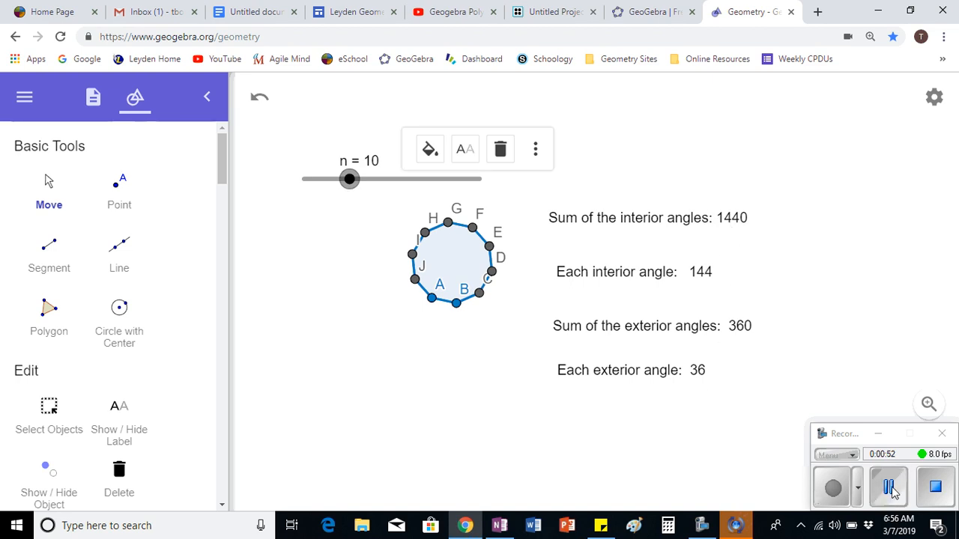
{"action": "left_click", "coordinate": [832, 491]}
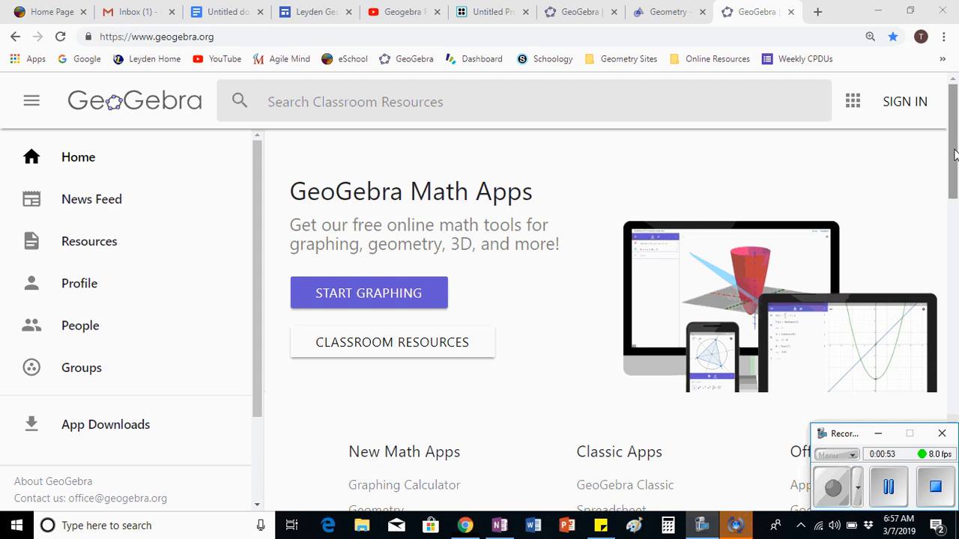
- Open the Geometry app from the GeoGebra home page and expand the list to the complete set of tools
{"action": "left_click_drag", "start_coordinate": [955, 144], "coordinate": [955, 200]}
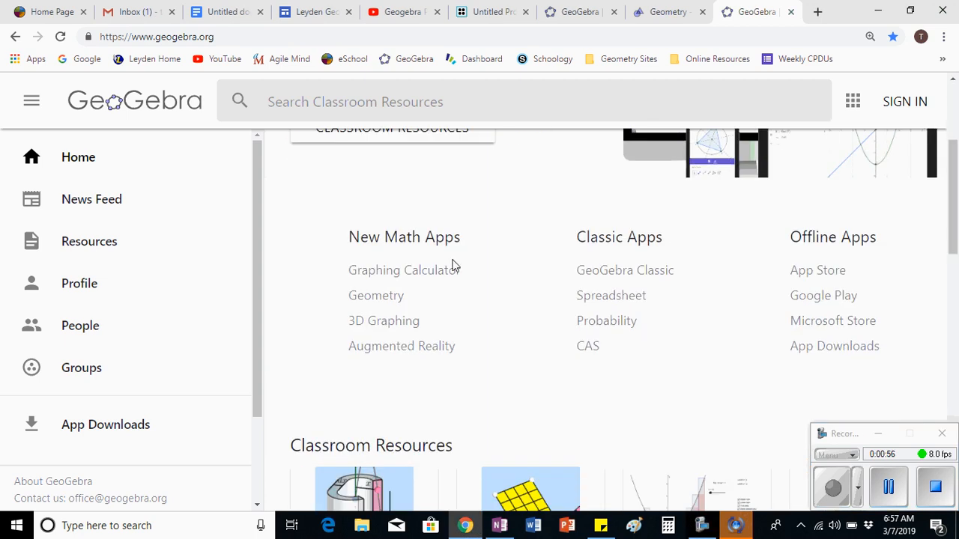
{"action": "left_click", "coordinate": [375, 300]}
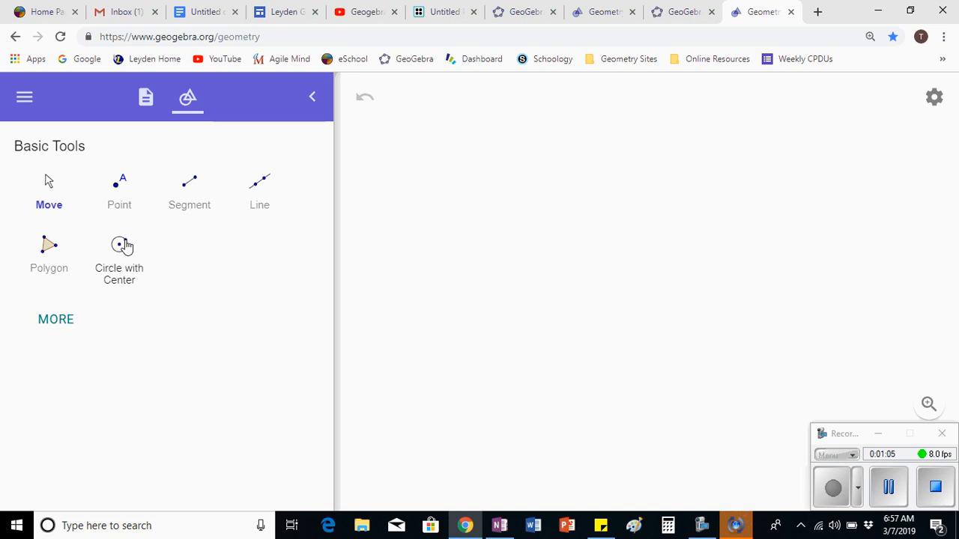
{"action": "left_click", "coordinate": [51, 320]}
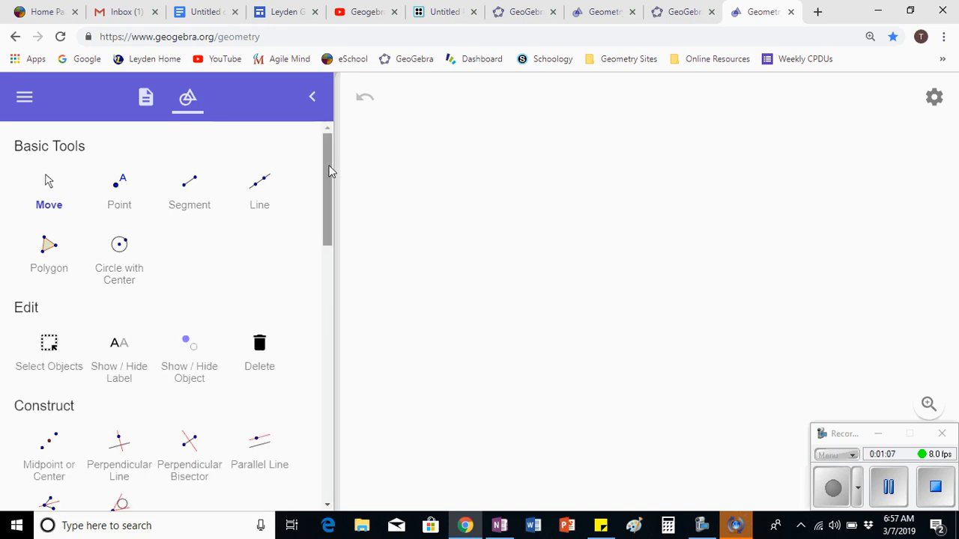
{"action": "left_click_drag", "start_coordinate": [328, 167], "coordinate": [327, 437]}
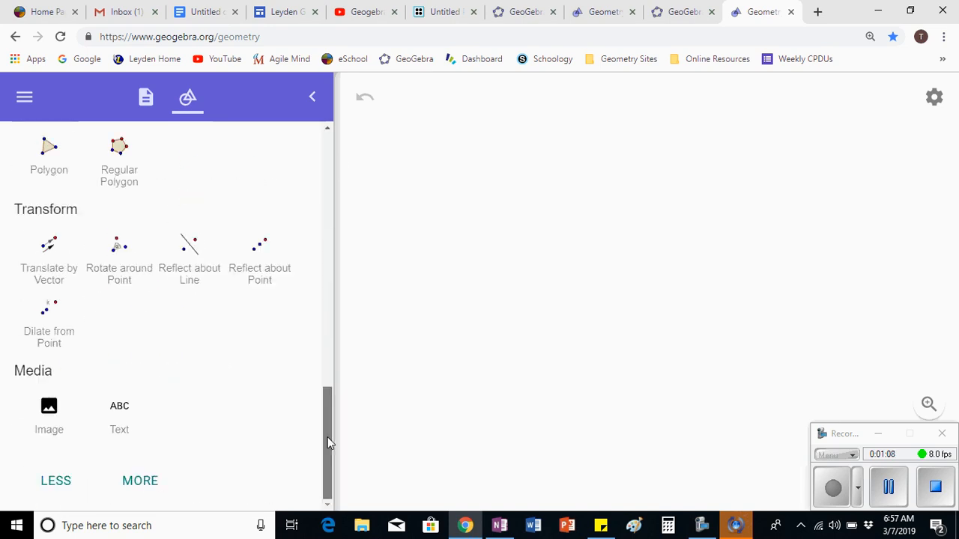
{"action": "left_click", "coordinate": [130, 485]}
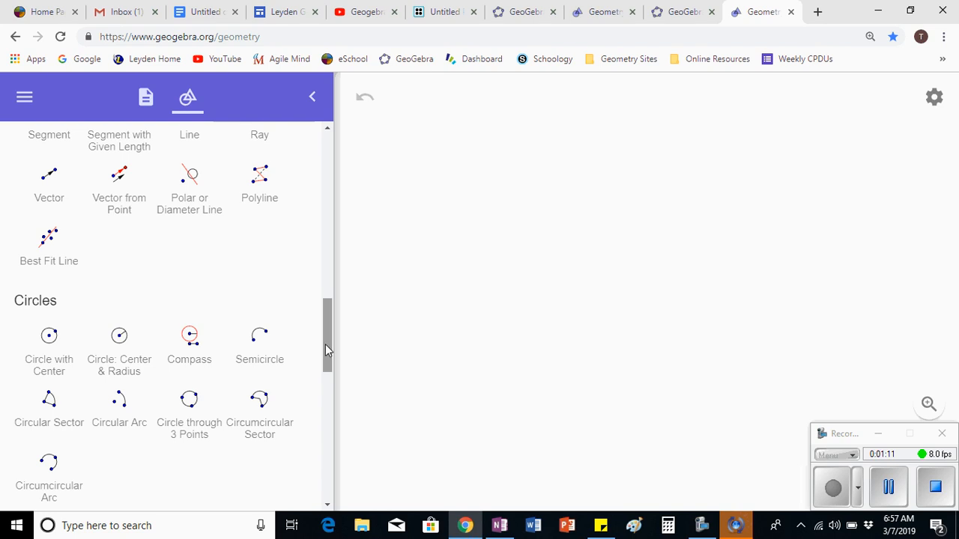
- Create a slider named n with minimum 3 and maximum 30, and place it near the canvas's upper-left corner
{"action": "left_click_drag", "start_coordinate": [325, 344], "coordinate": [336, 254]}
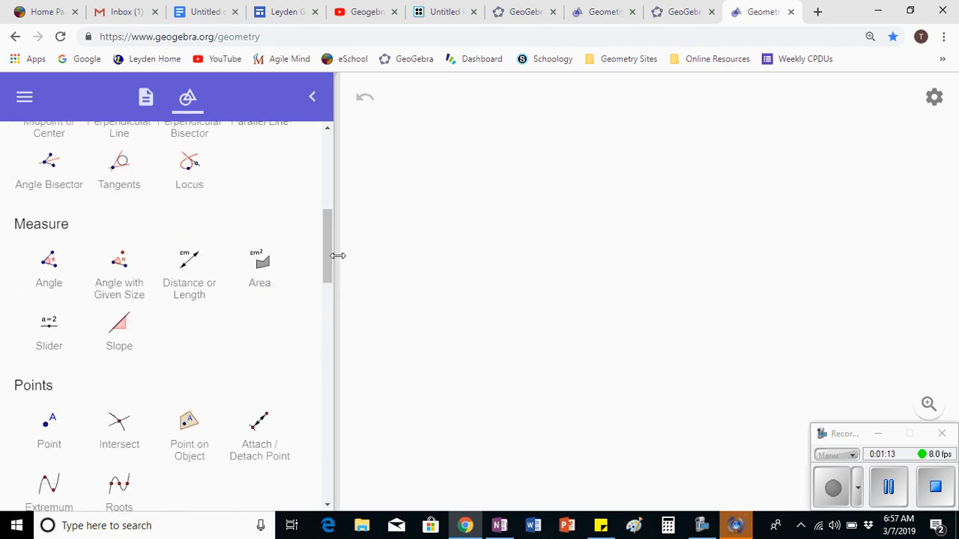
{"action": "left_click", "coordinate": [49, 331]}
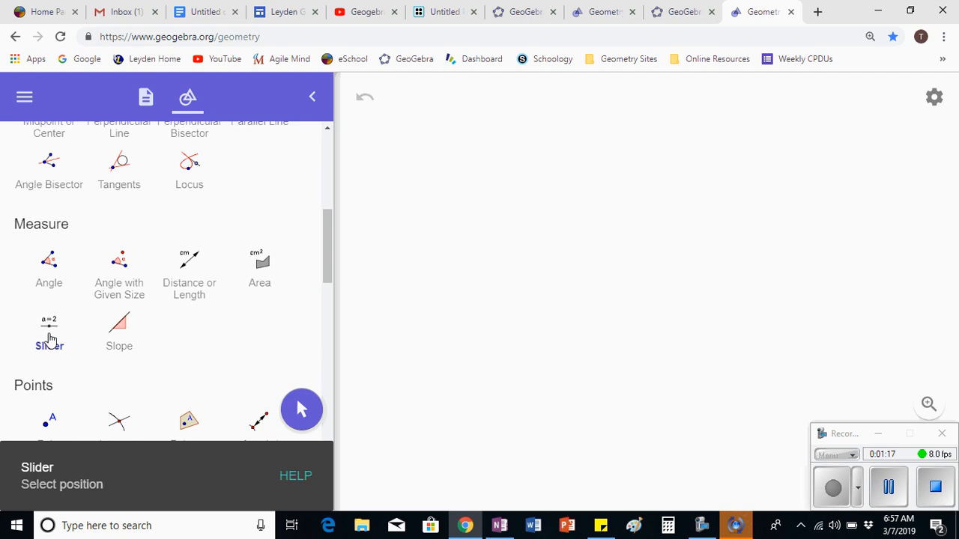
{"action": "left_click", "coordinate": [462, 158]}
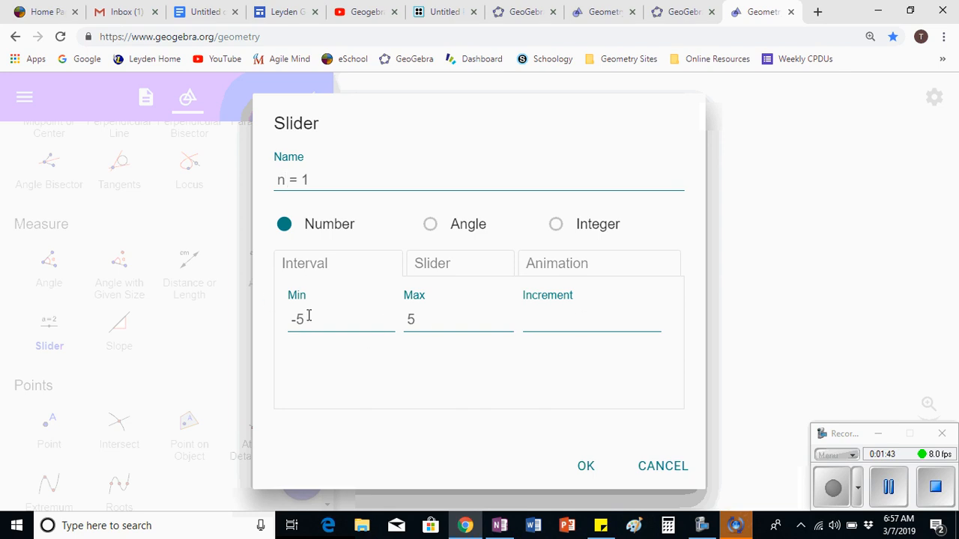
{"action": "left_click_drag", "start_coordinate": [306, 318], "coordinate": [276, 328]}
{"action": "type", "text": "3"}
{"action": "left_click_drag", "start_coordinate": [421, 323], "coordinate": [405, 324]}
{"action": "type", "text": "30"}
{"action": "left_click", "coordinate": [597, 472]}
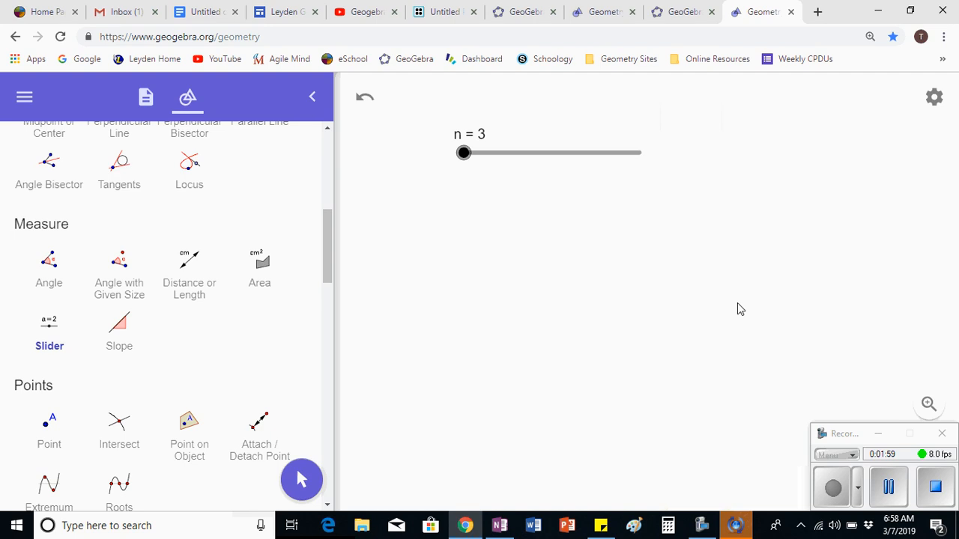
{"action": "left_click_drag", "start_coordinate": [531, 158], "coordinate": [476, 153]}
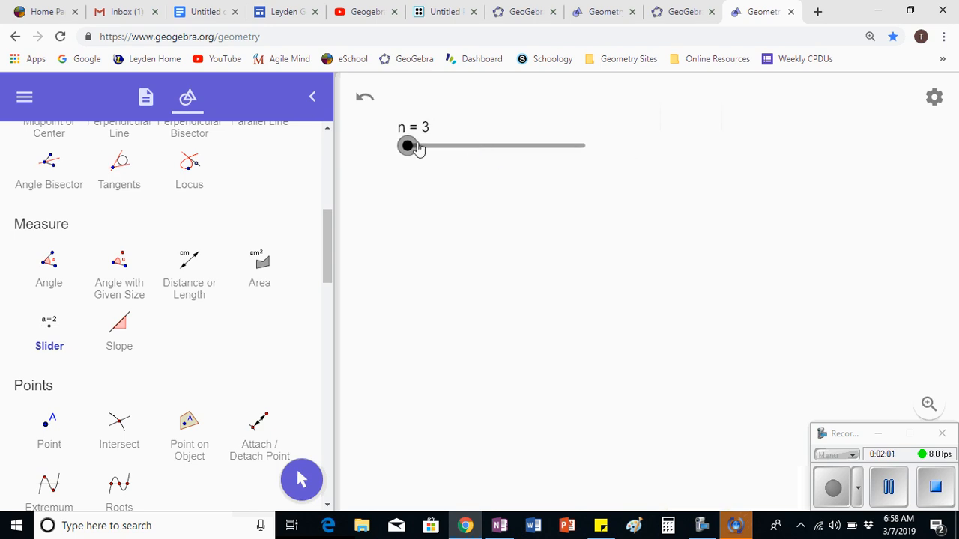
{"action": "mouse_move", "coordinate": [418, 149]}
{"action": "left_mouse_down"}
{"action": "mouse_move", "coordinate": [584, 147]}
{"action": "mouse_move", "coordinate": [395, 151]}
{"action": "mouse_move", "coordinate": [627, 150]}
{"action": "mouse_move", "coordinate": [405, 153]}
{"action": "left_mouse_up"}
- Draw a small regular polygon below the slider from two adjacent vertices, with n as its number of vertices
{"action": "left_click_drag", "start_coordinate": [332, 241], "coordinate": [347, 396]}
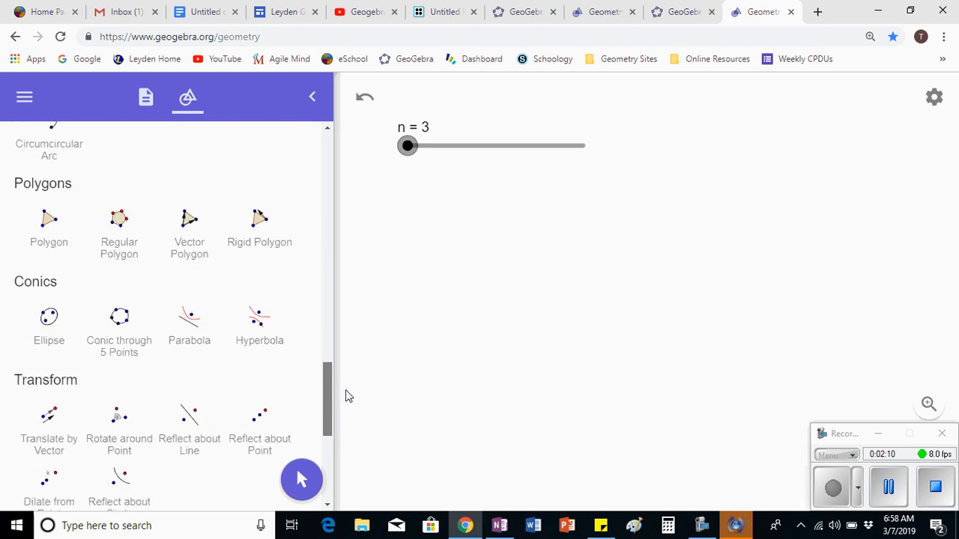
{"action": "left_click", "coordinate": [118, 234]}
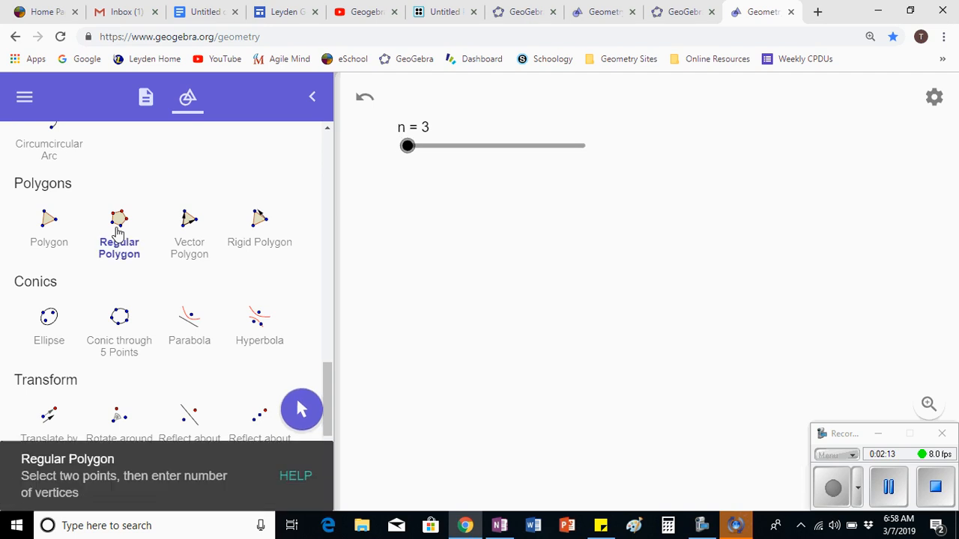
{"action": "left_click", "coordinate": [507, 322]}
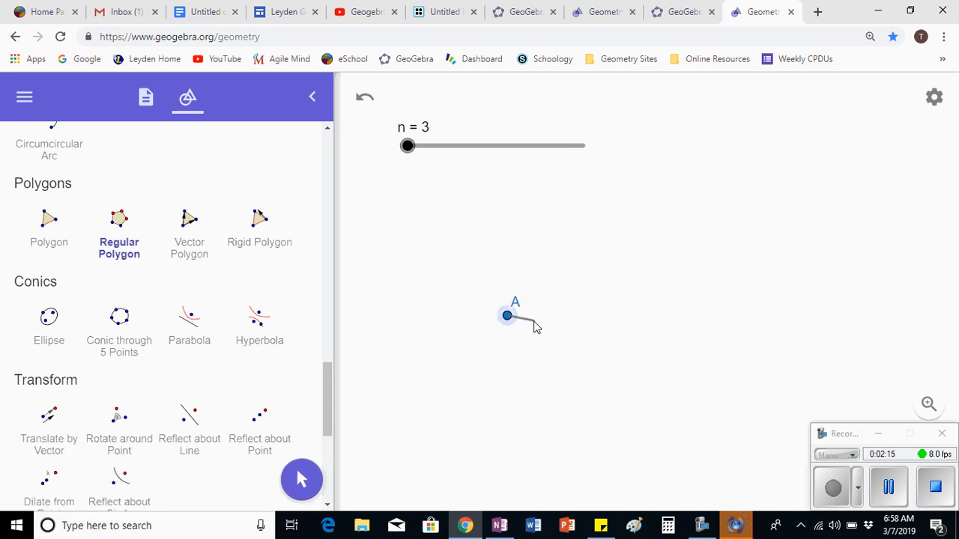
{"action": "left_click", "coordinate": [535, 327]}
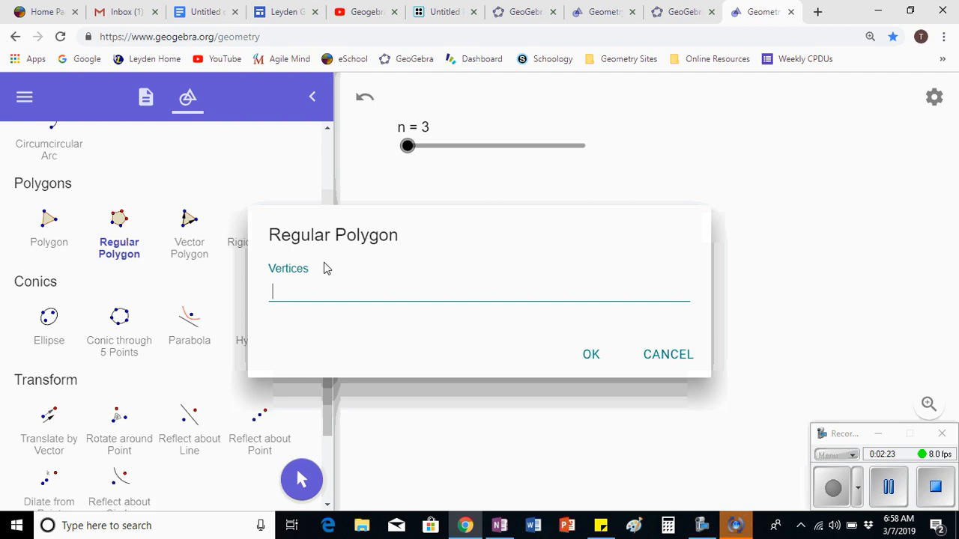
{"action": "type", "text": "n"}
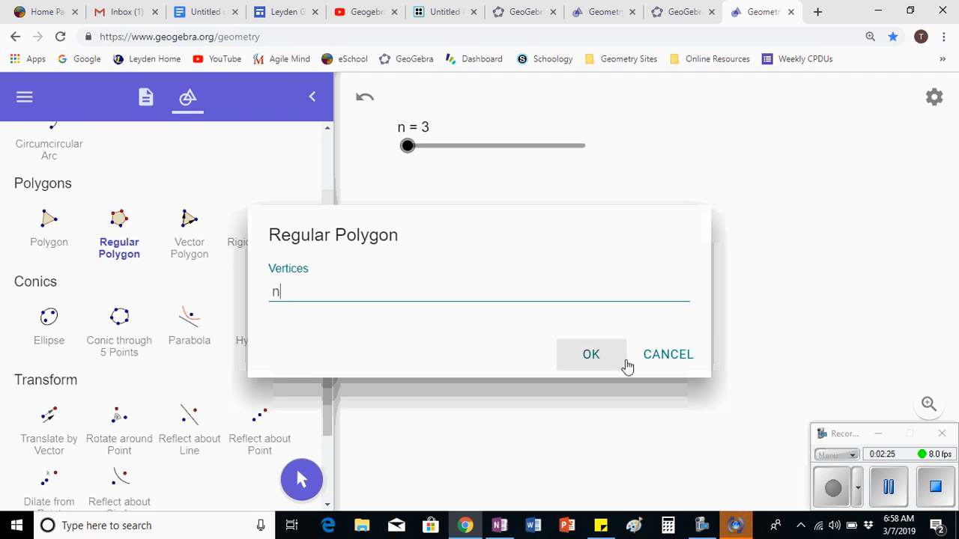
{"action": "left_click", "coordinate": [595, 358]}
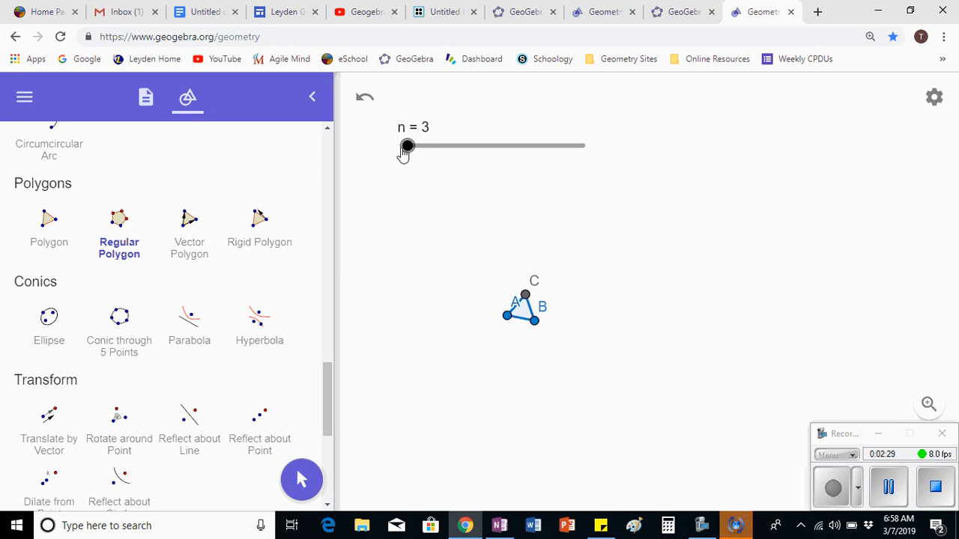
- Test the polygon with slider n, return n to 3, and move the polygon closer beneath the slider
{"action": "left_click_drag", "start_coordinate": [407, 155], "coordinate": [383, 158]}
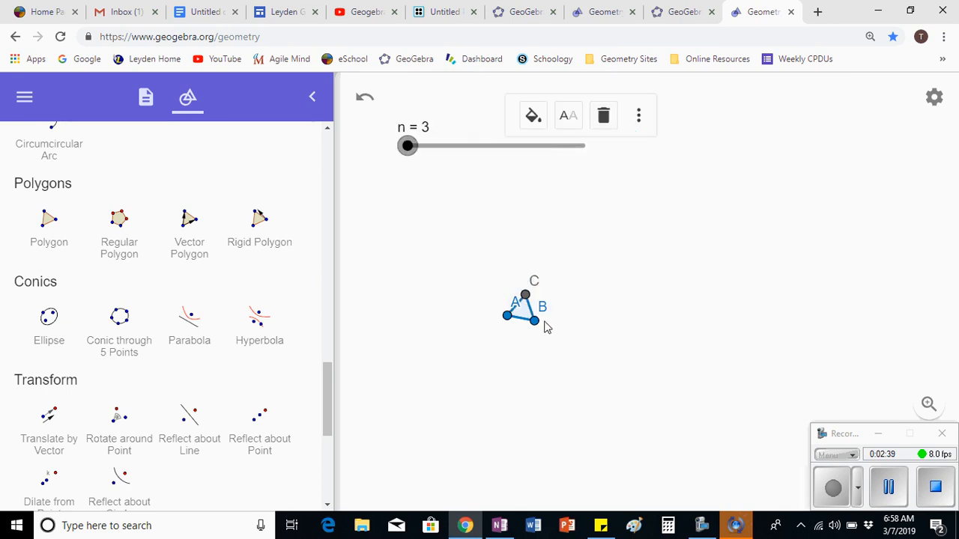
{"action": "left_click_drag", "start_coordinate": [523, 311], "coordinate": [456, 240]}
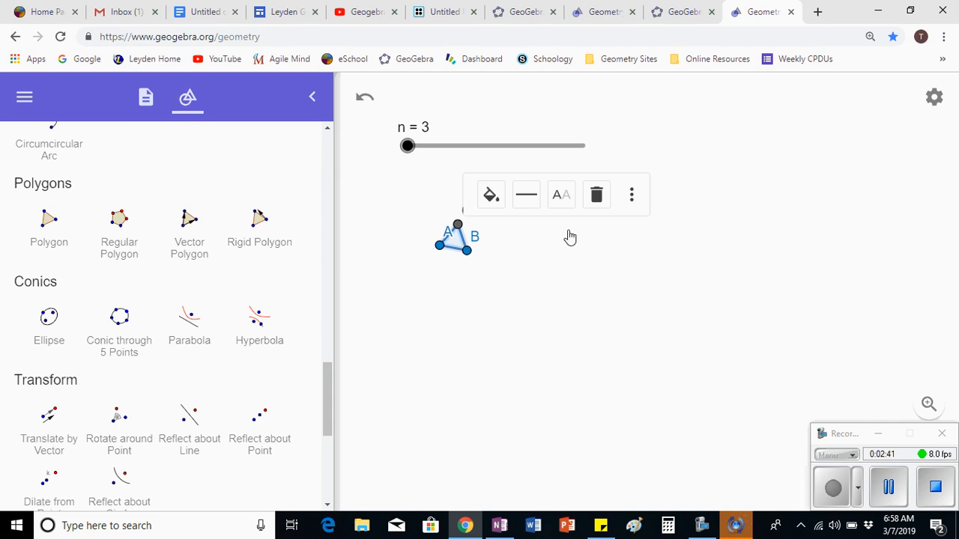
{"action": "left_click", "coordinate": [711, 222]}
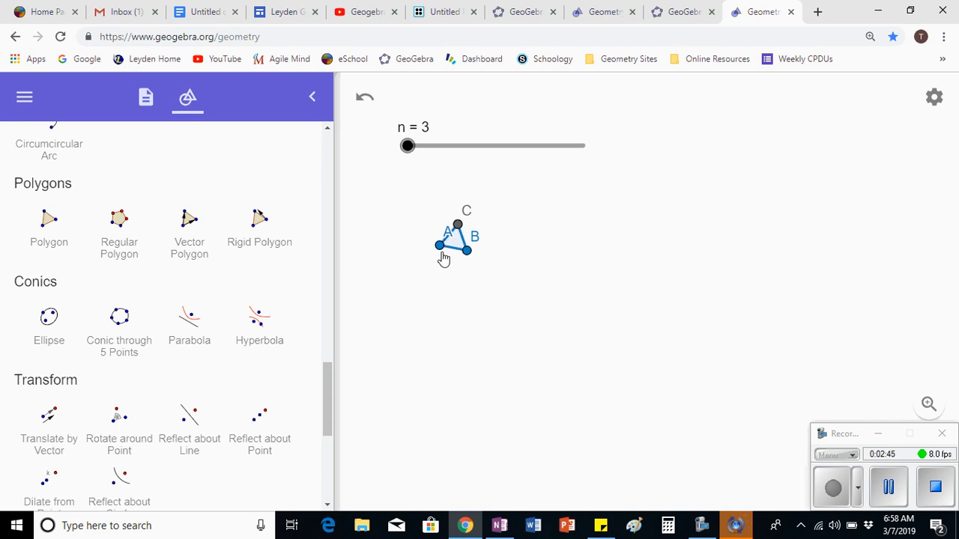
- Start a text object beside the polygon with the wording "Sum of the interior angles:"
{"action": "left_click_drag", "start_coordinate": [327, 385], "coordinate": [334, 445]}
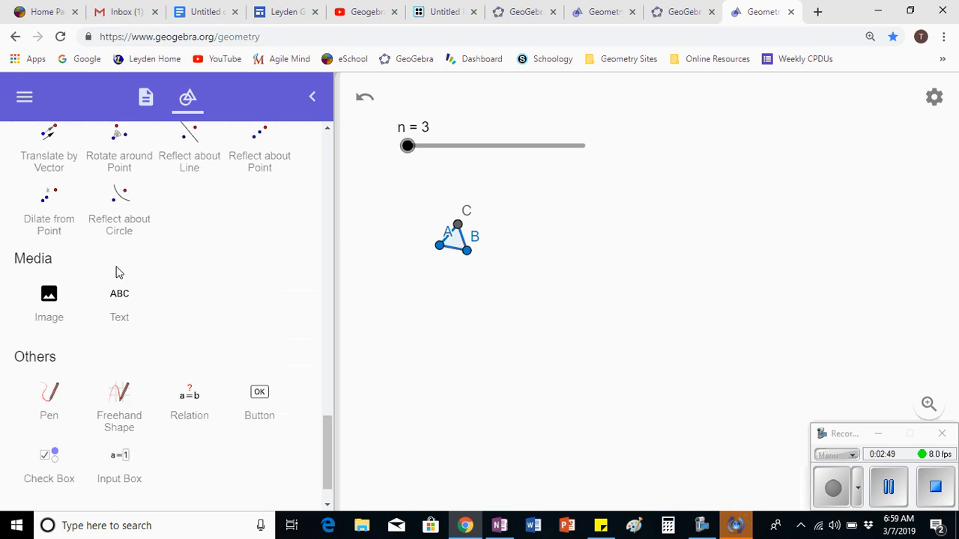
{"action": "left_click", "coordinate": [126, 307]}
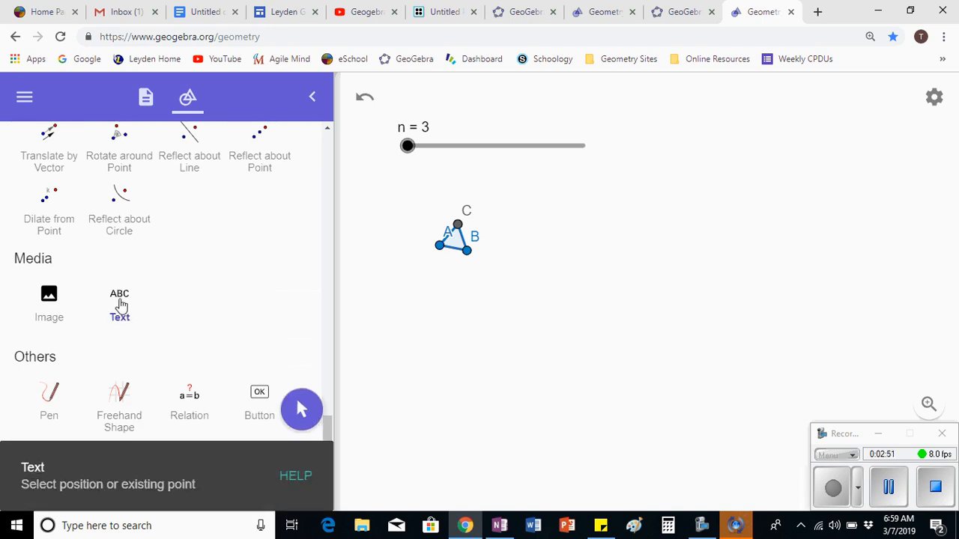
{"action": "left_click", "coordinate": [631, 195]}
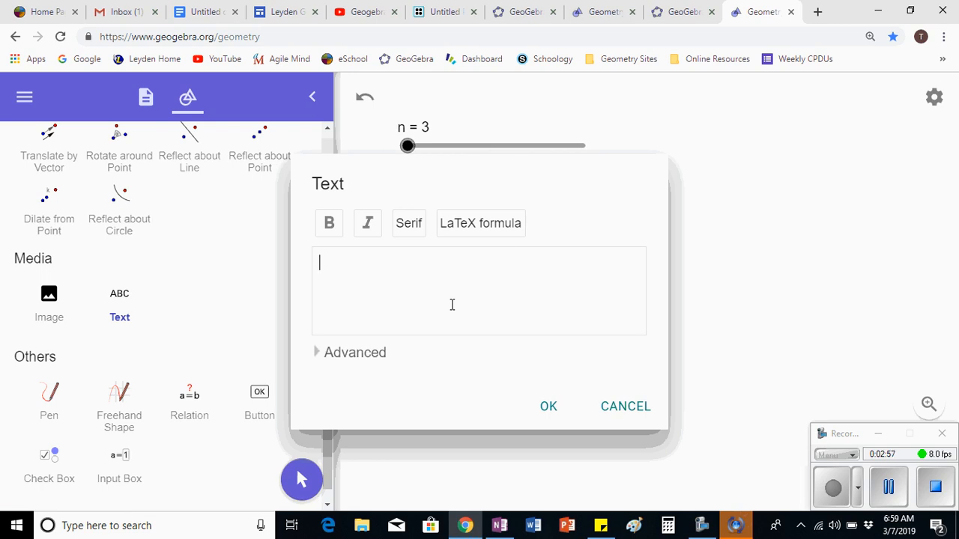
{"action": "type", "text": "Sum of the "}
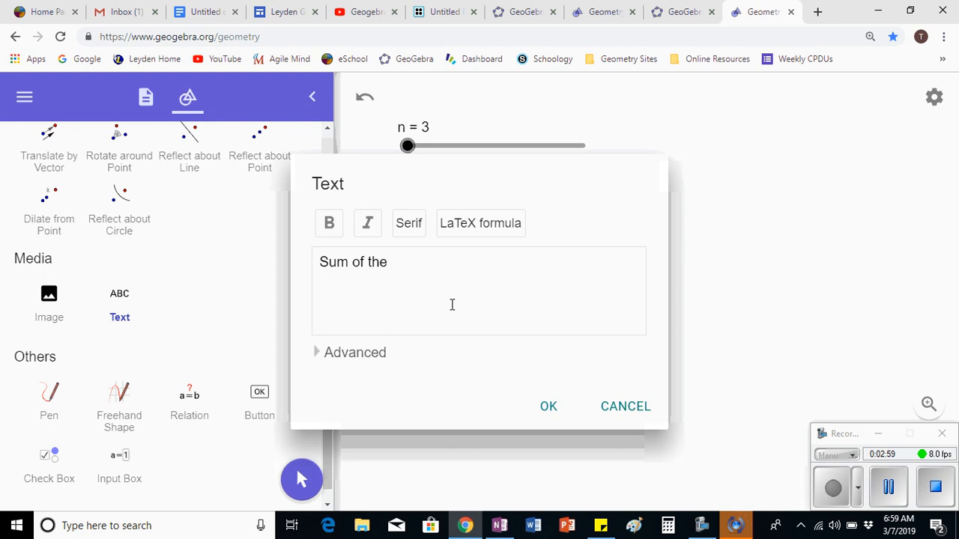
{"action": "type", "text": "interior angles:"}
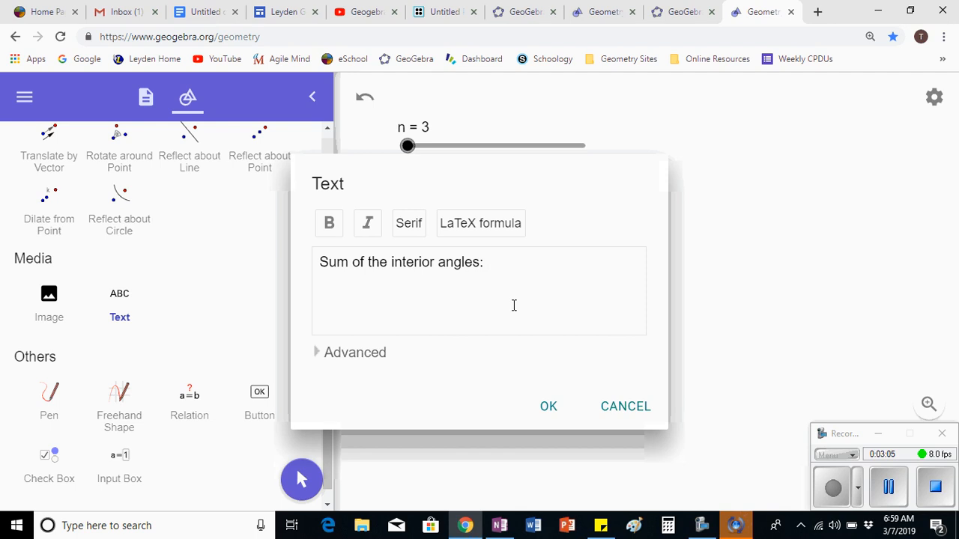
- Append the dynamic value of object n after the "Sum of the interior angles:" wording and finish the text object
{"action": "left_click", "coordinate": [328, 354]}
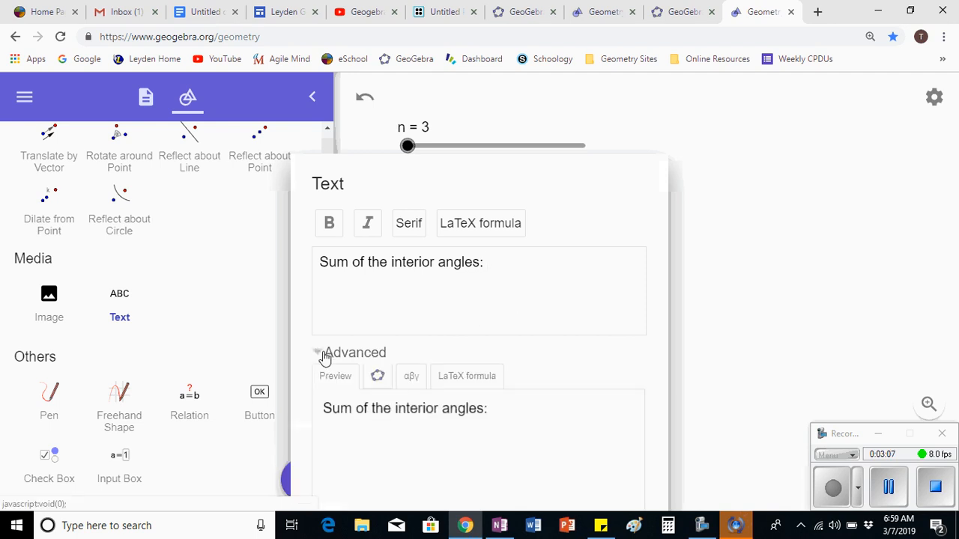
{"action": "left_click", "coordinate": [379, 379]}
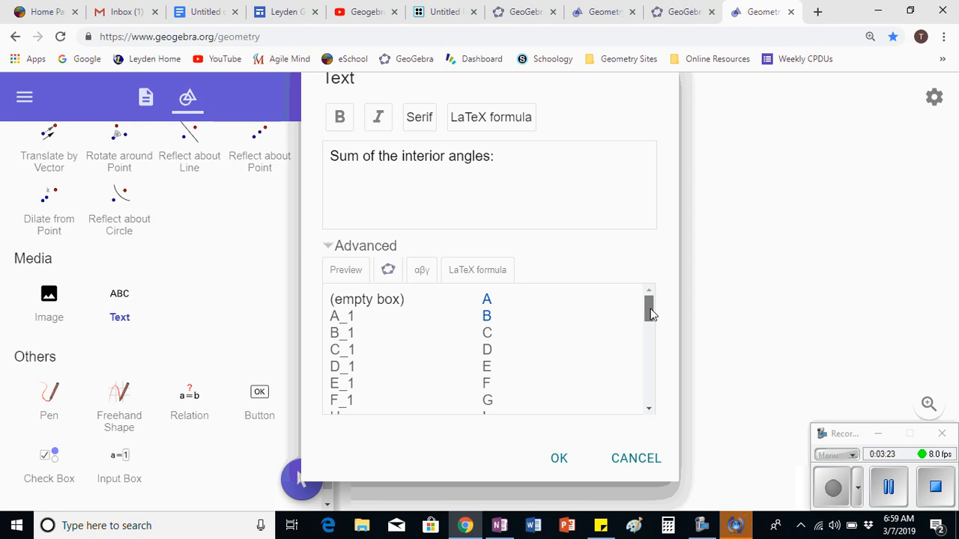
{"action": "left_click_drag", "start_coordinate": [650, 308], "coordinate": [654, 398]}
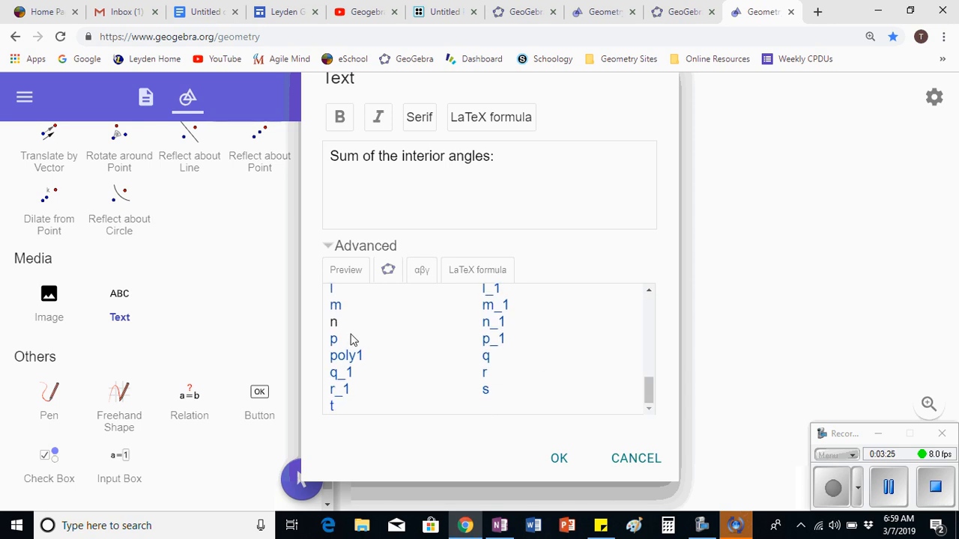
{"action": "left_click", "coordinate": [334, 324]}
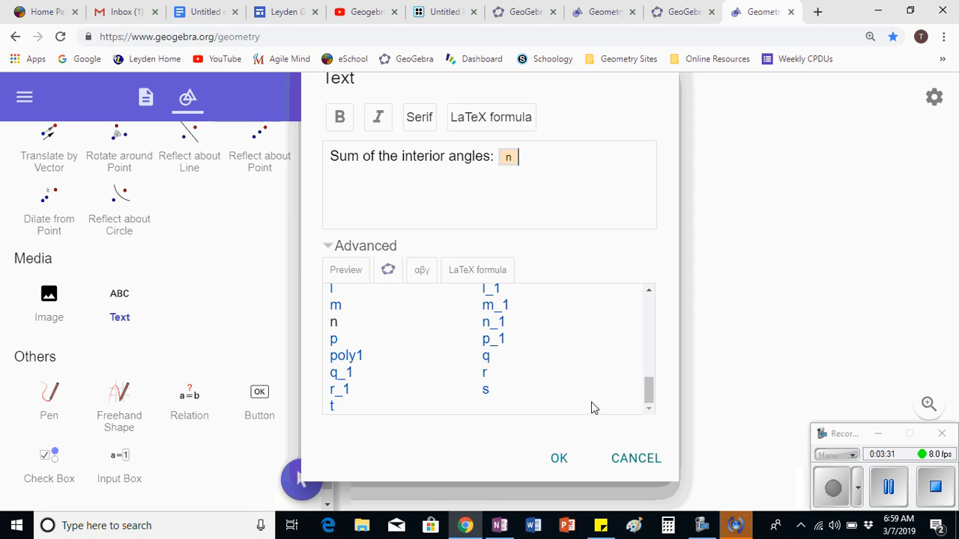
{"action": "left_click", "coordinate": [561, 466]}
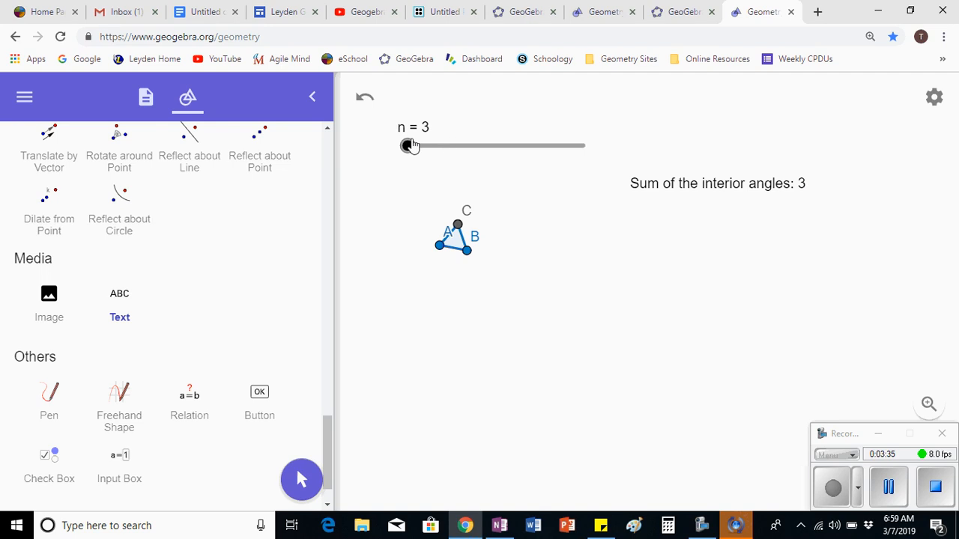
- Change the dynamic value in the "Sum of the interior angles:" text to (n-2)*180 and test it with slider n, leaving n at 10
{"action": "left_click_drag", "start_coordinate": [409, 146], "coordinate": [491, 146]}
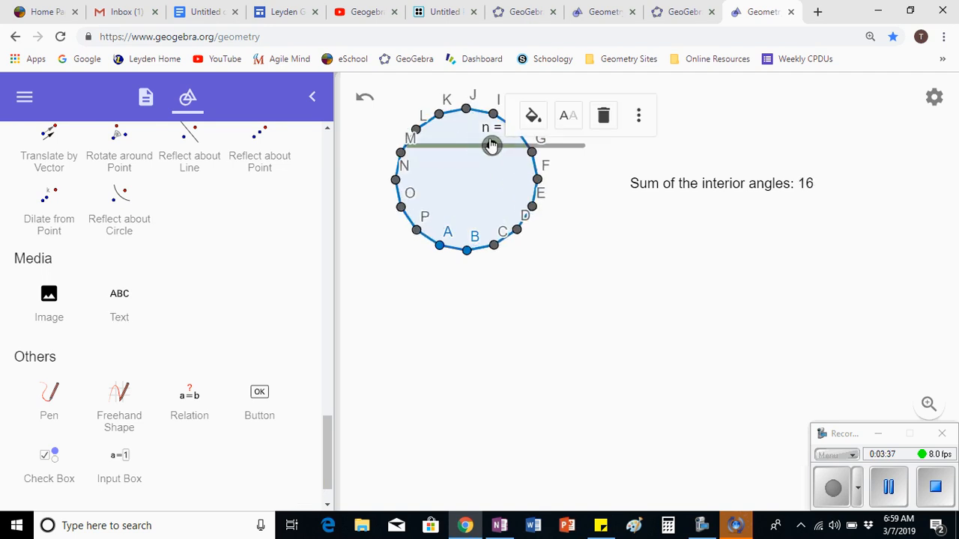
{"action": "double_click", "coordinate": [809, 193]}
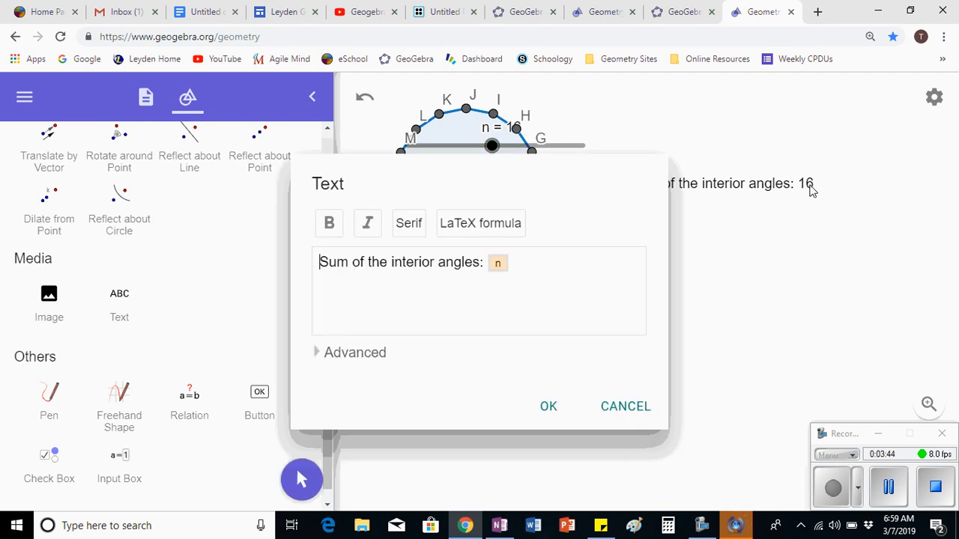
{"action": "left_click", "coordinate": [498, 266]}
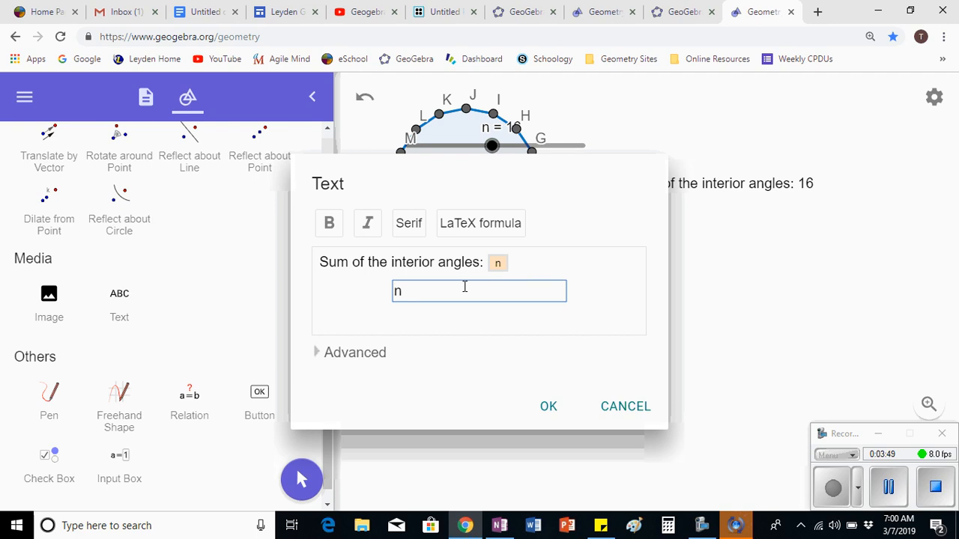
{"action": "type", "text": "(n-2)"}
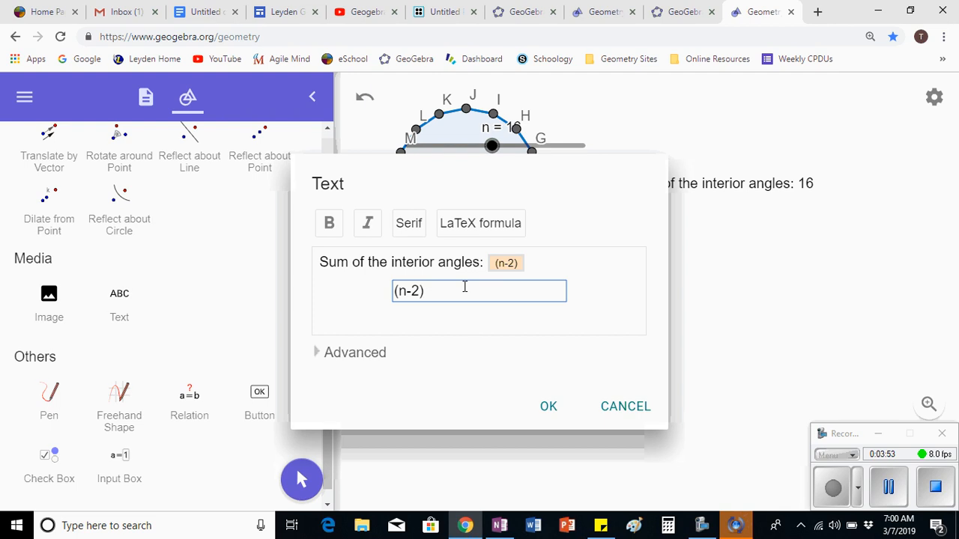
{"action": "type", "text": "*180"}
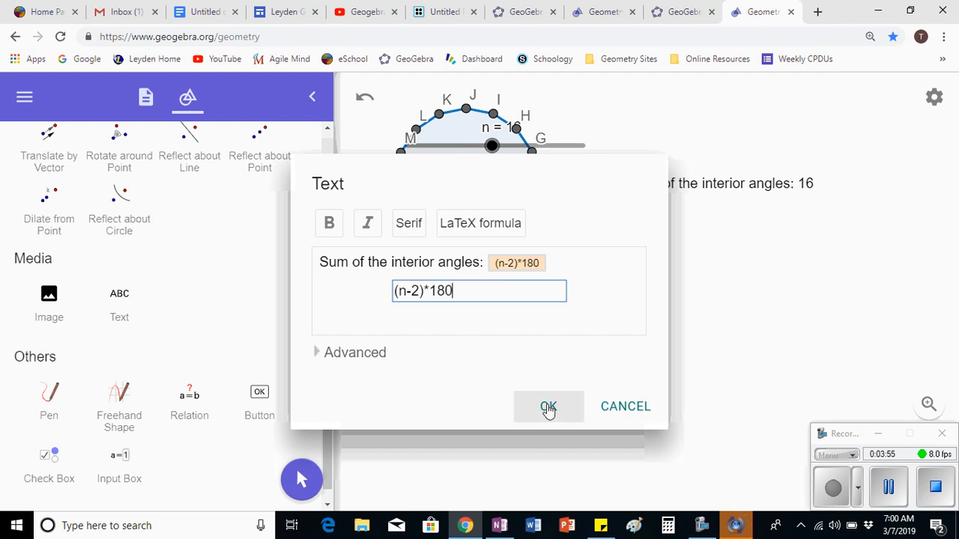
{"action": "left_click", "coordinate": [548, 406]}
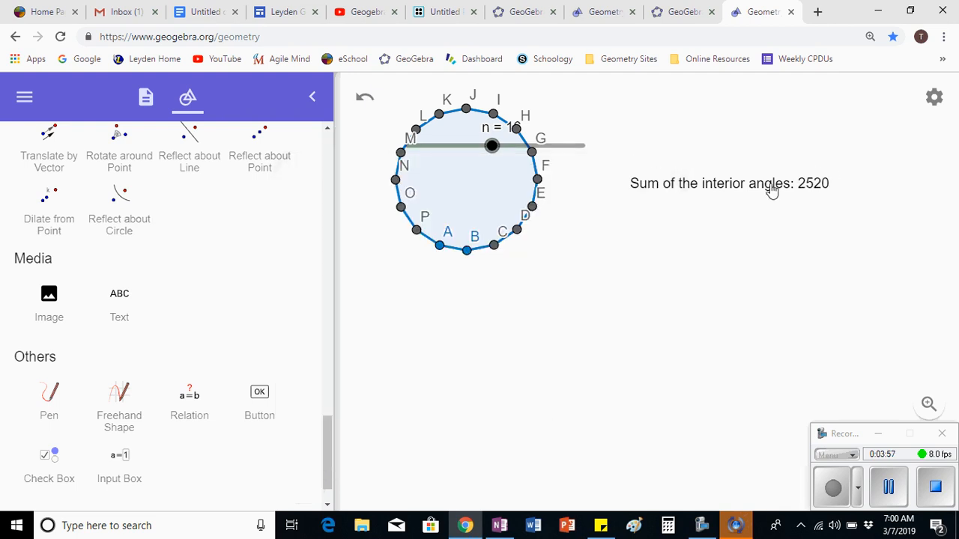
{"action": "left_click_drag", "start_coordinate": [491, 146], "coordinate": [402, 154]}
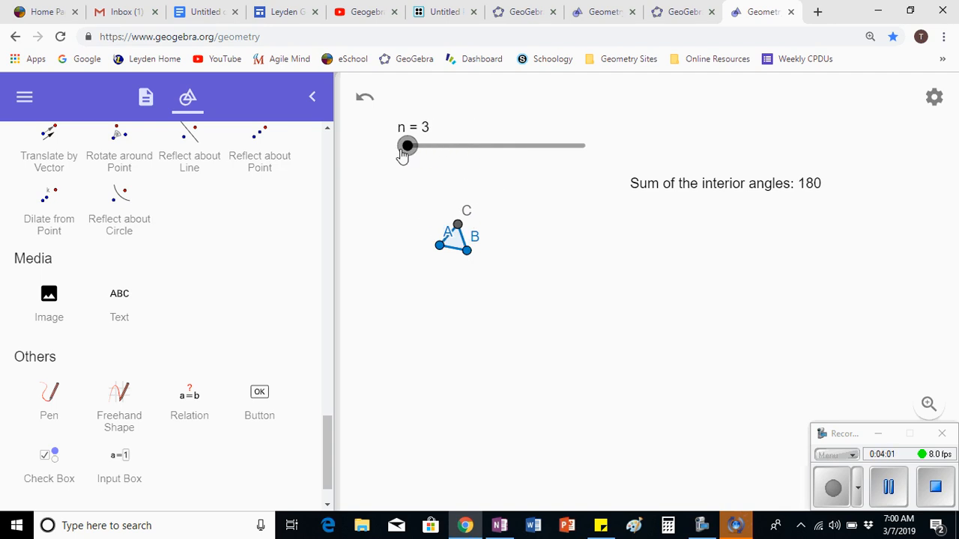
{"action": "left_click_drag", "start_coordinate": [407, 153], "coordinate": [453, 158]}
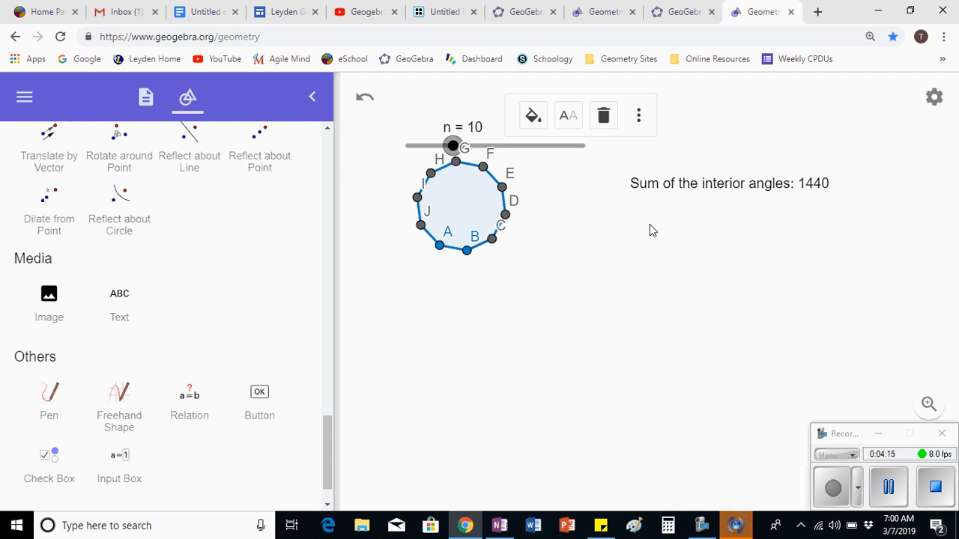
- Add a text object below the interior angle sum reading "Each interior angle:" followed by the dynamic value of object n
{"action": "left_click", "coordinate": [124, 300]}
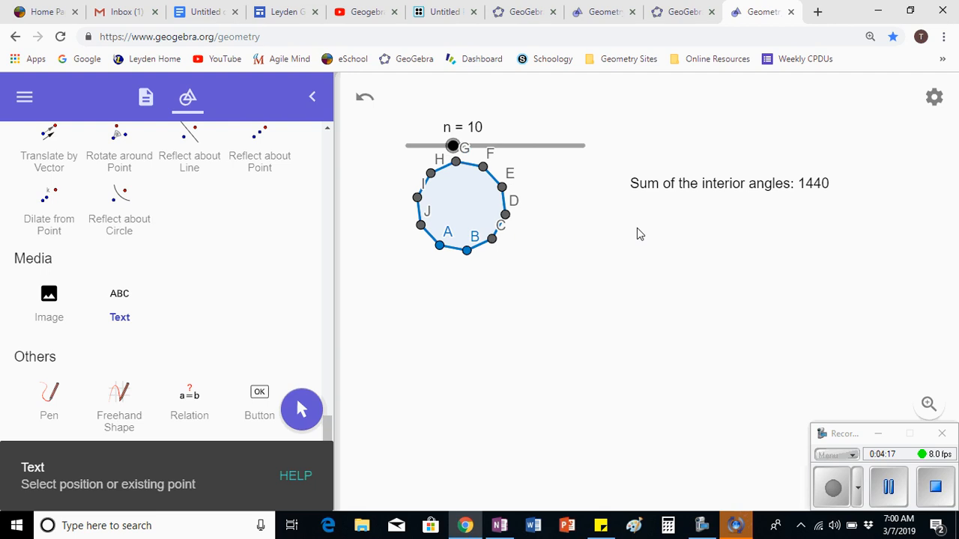
{"action": "left_click", "coordinate": [637, 229]}
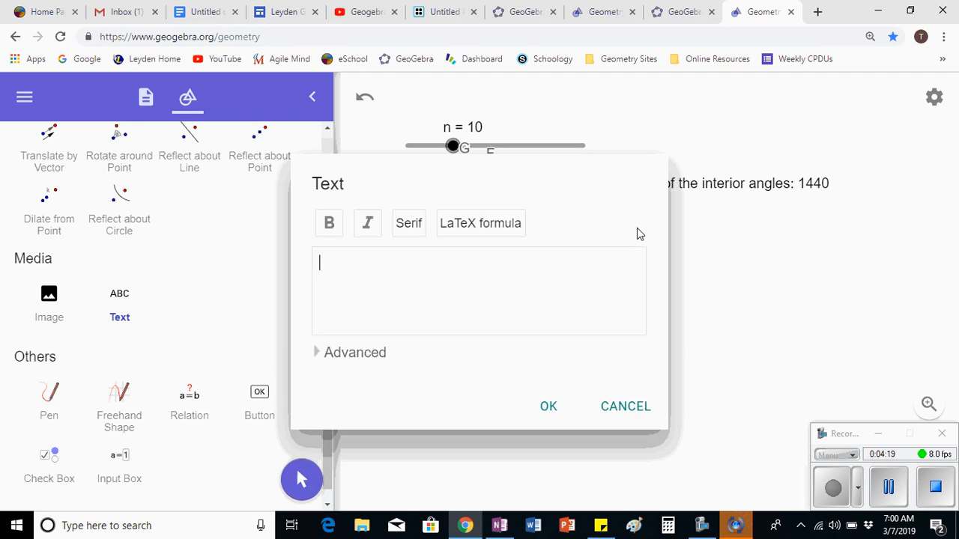
{"action": "type", "text": "Each interior angle:"}
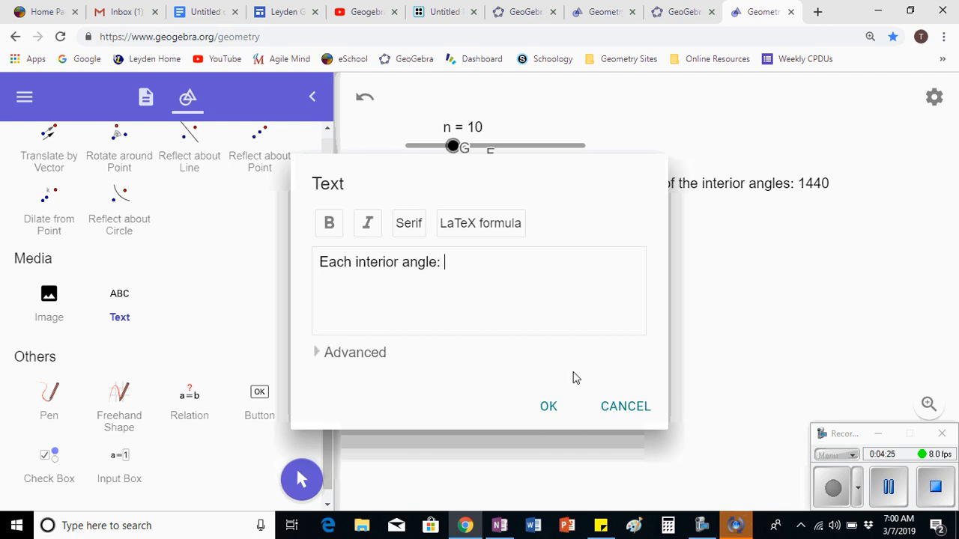
{"action": "left_click", "coordinate": [342, 358]}
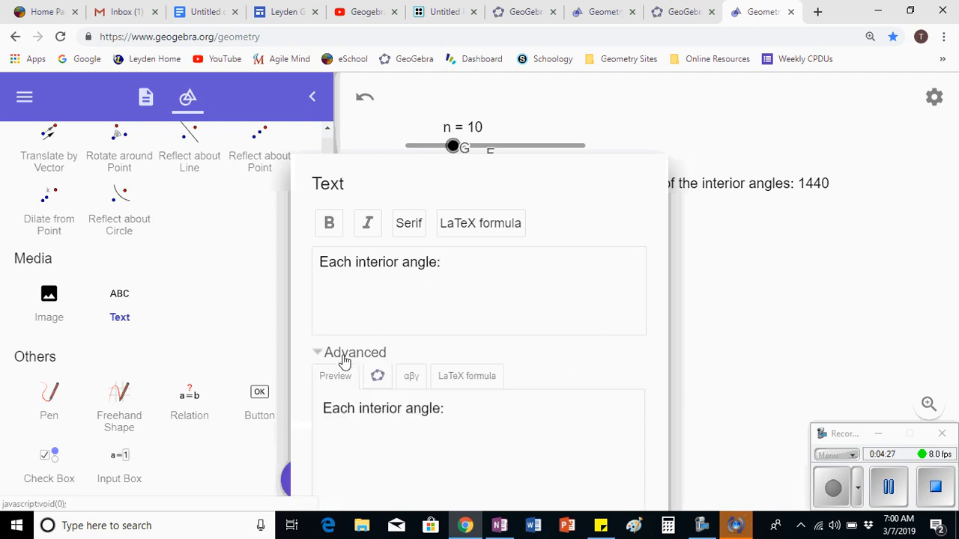
{"action": "left_click", "coordinate": [377, 376]}
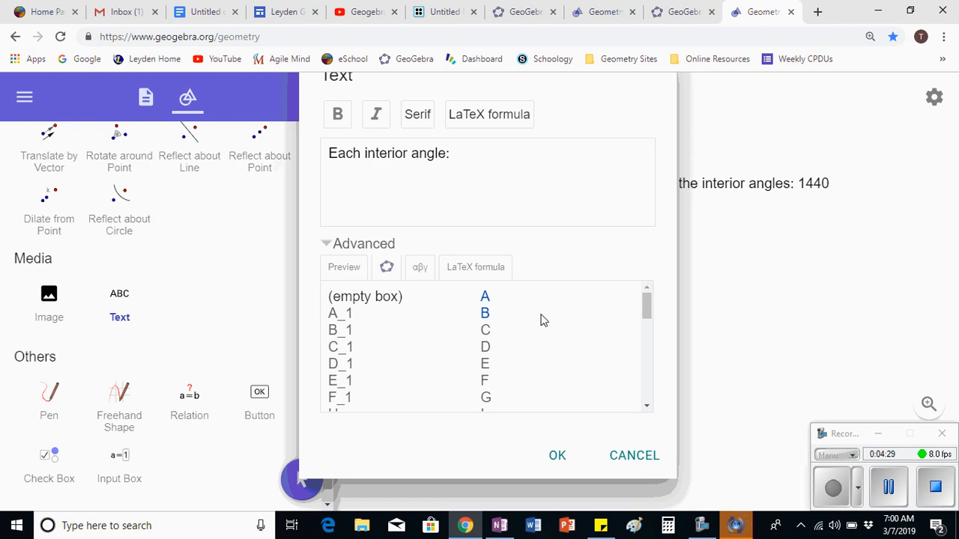
{"action": "left_click_drag", "start_coordinate": [648, 307], "coordinate": [427, 379]}
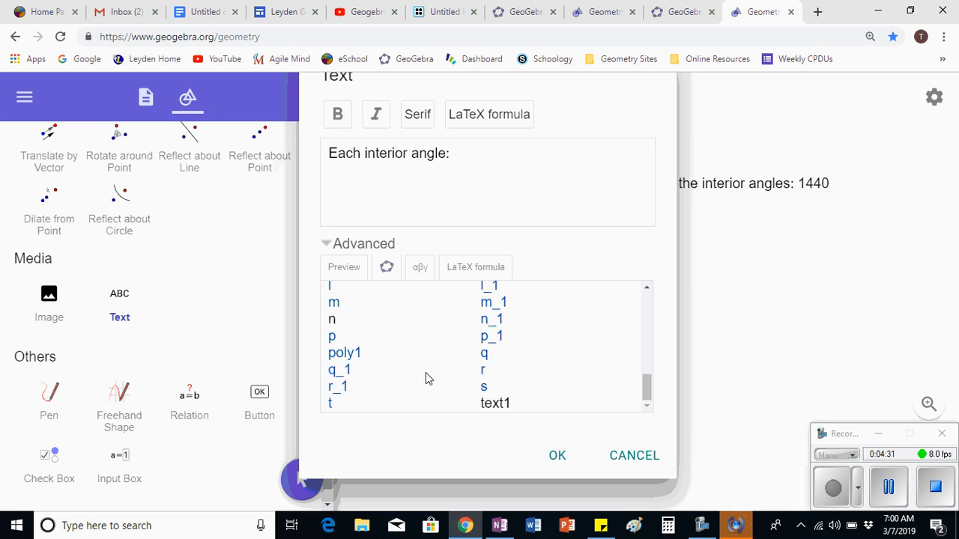
{"action": "left_click", "coordinate": [332, 321]}
{"action": "left_click", "coordinate": [556, 455]}
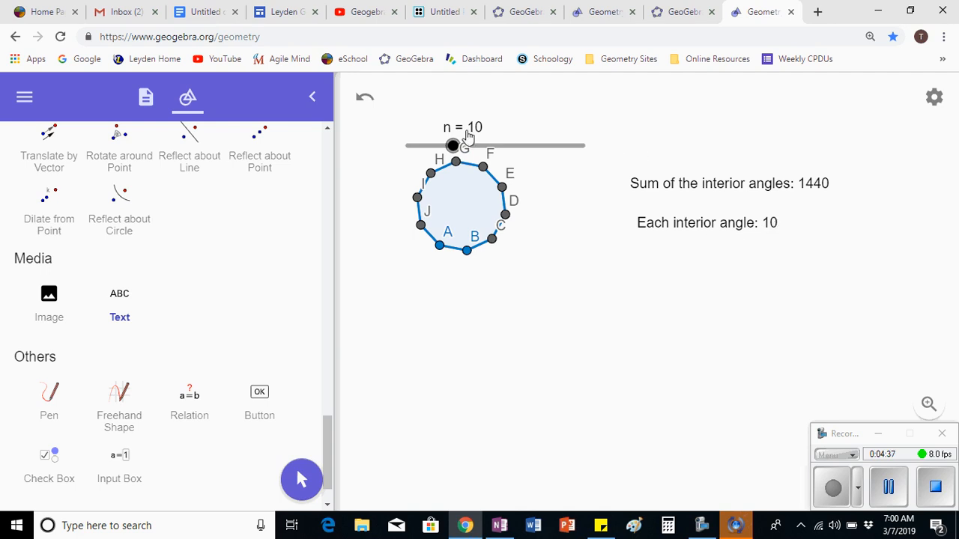
- Change the dynamic value in the "Each interior angle:" text to (n-2)*180/2 and test it with slider n at 4
{"action": "double_click", "coordinate": [772, 228]}
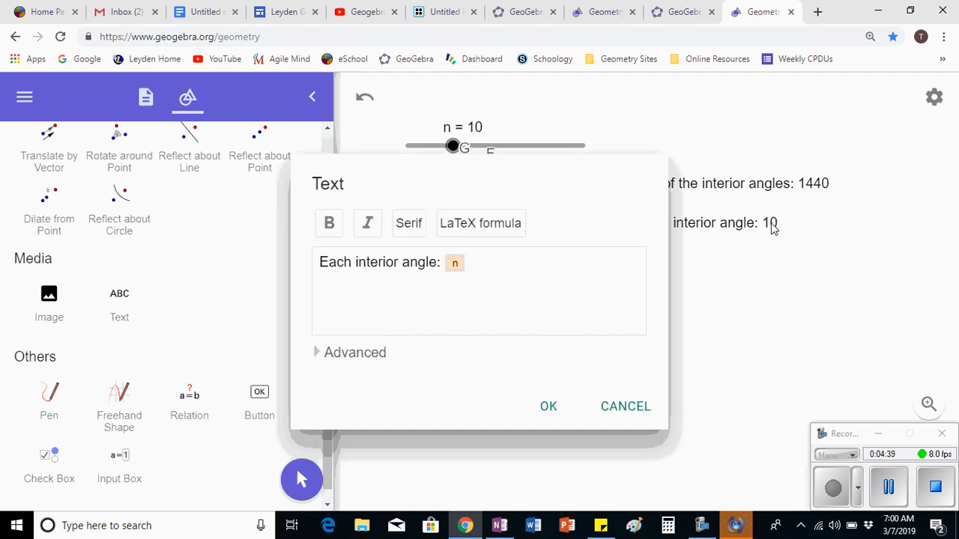
{"action": "left_click", "coordinate": [458, 264]}
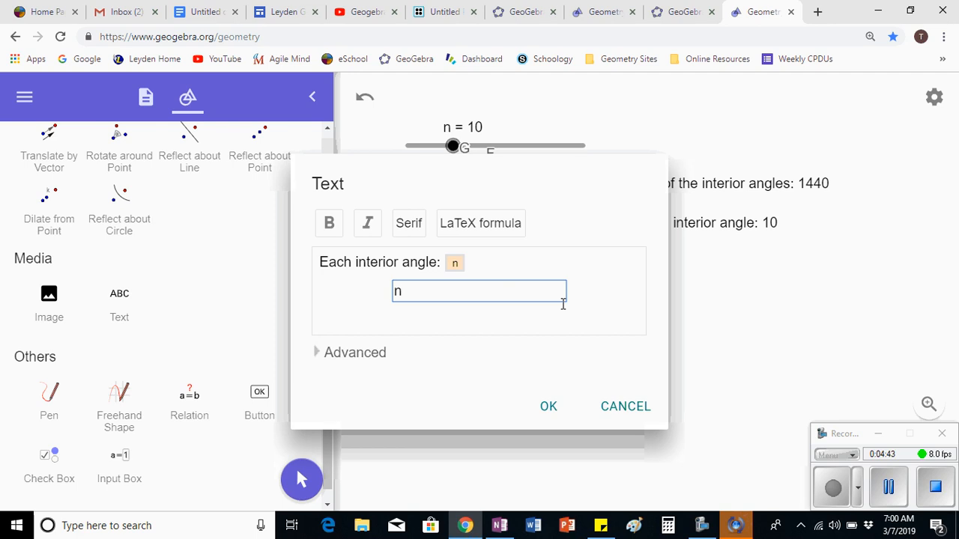
{"action": "type", "text": "(n-2)"}
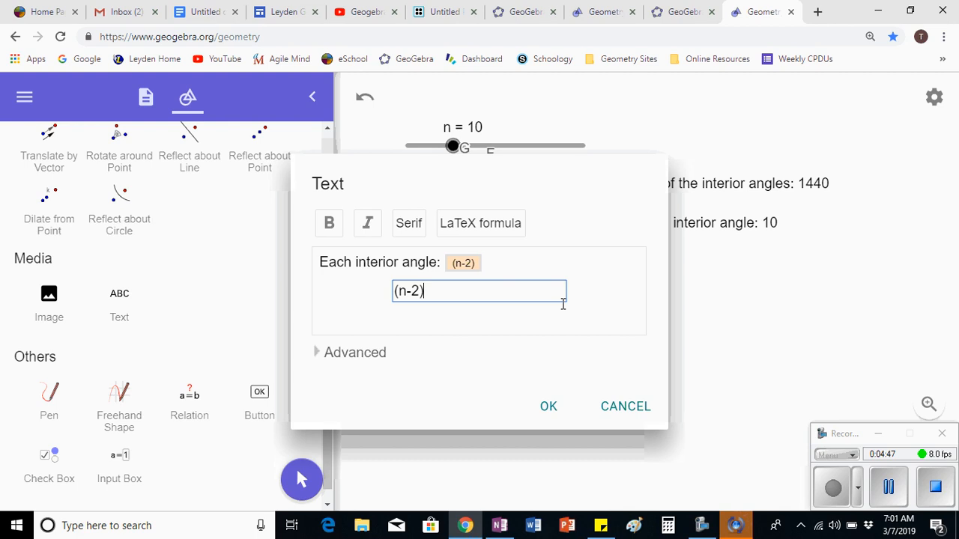
{"action": "type", "text": "*180"}
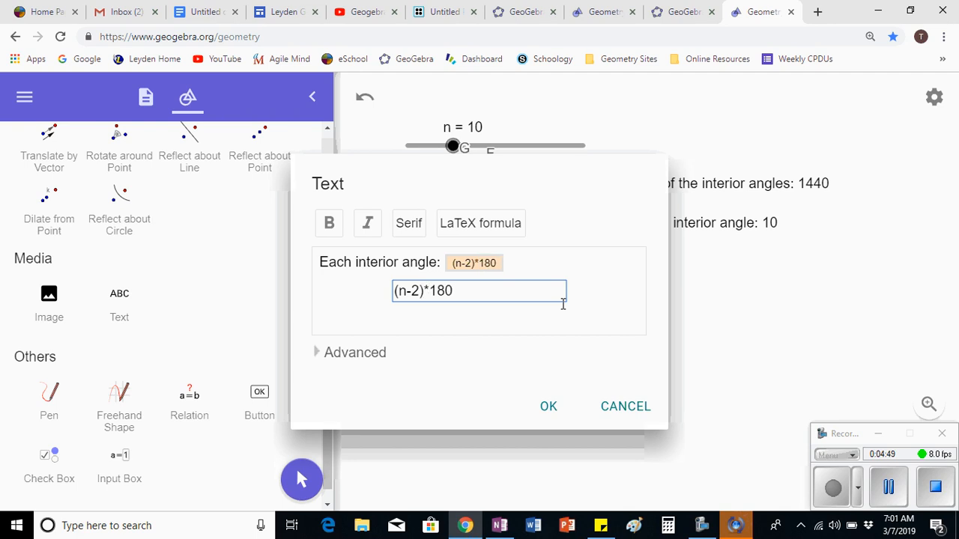
{"action": "type", "text": "/2"}
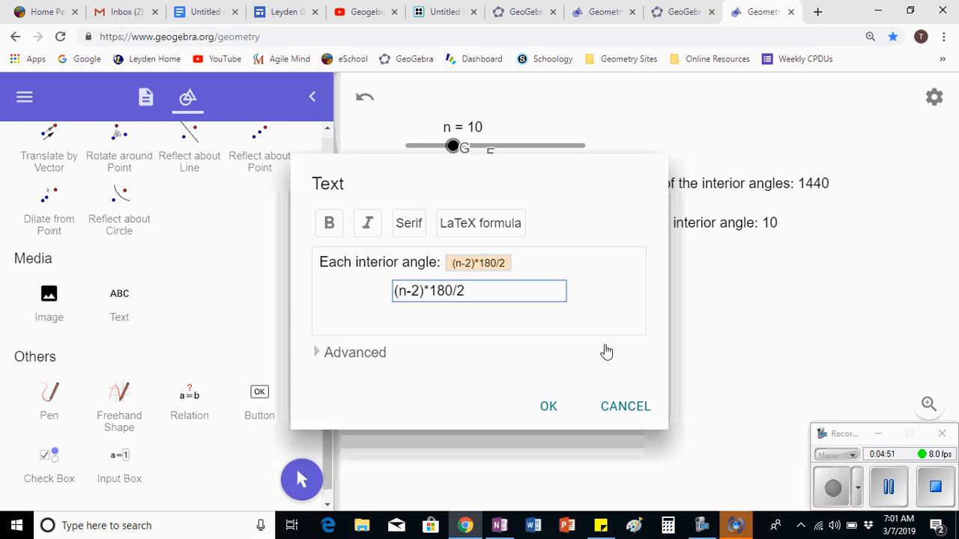
{"action": "left_click", "coordinate": [551, 412]}
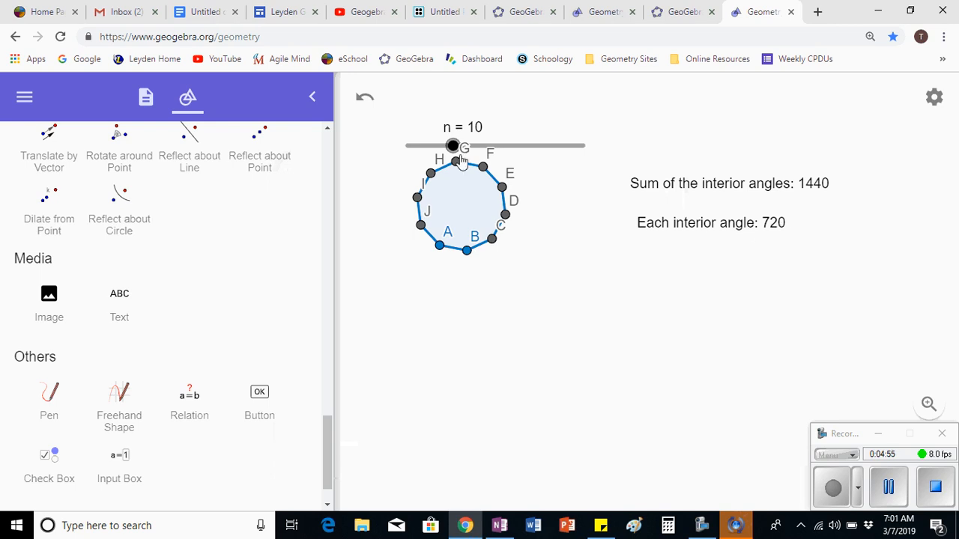
{"action": "left_click_drag", "start_coordinate": [454, 147], "coordinate": [416, 158]}
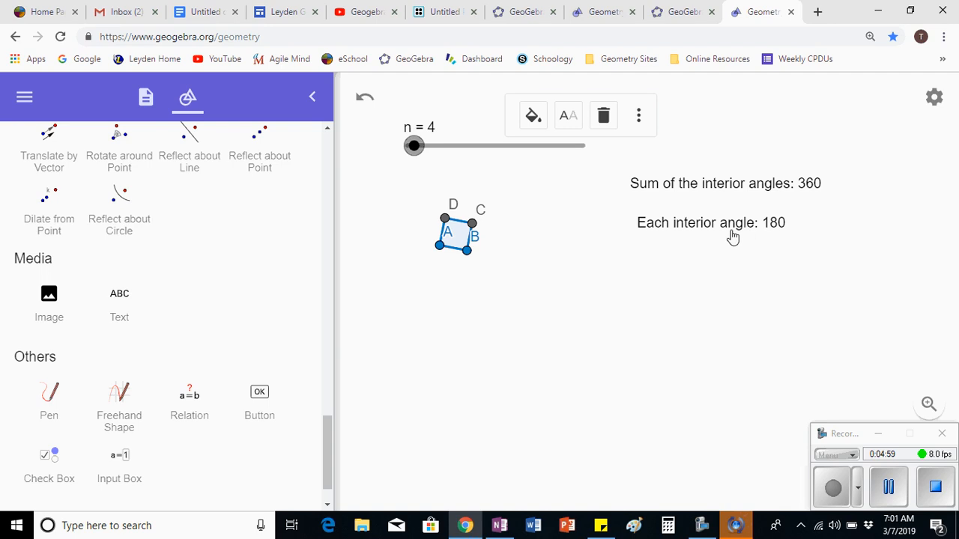
- Correct the "Each interior angle:" formula to (n - 2) * 180 / n and test it with slider n at 6
{"action": "double_click", "coordinate": [775, 229]}
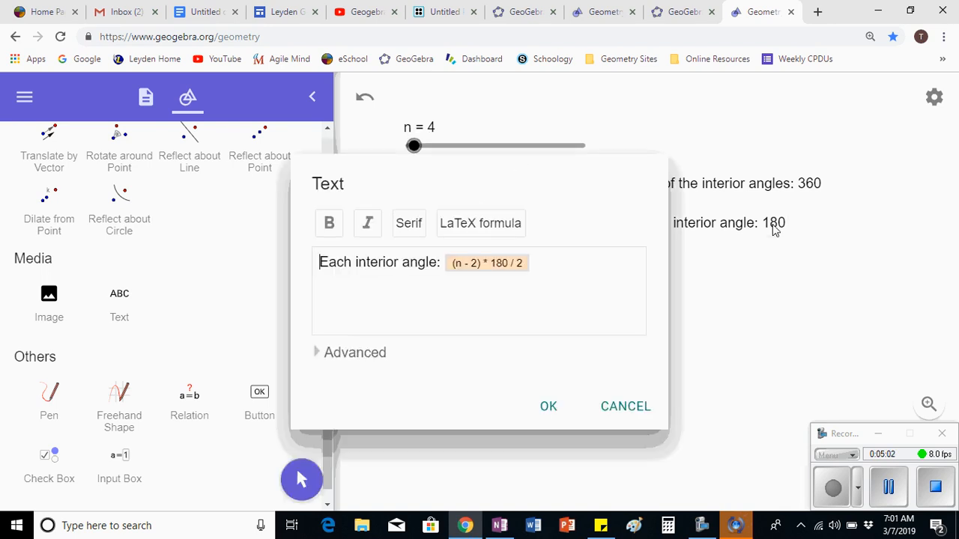
{"action": "left_click", "coordinate": [521, 266]}
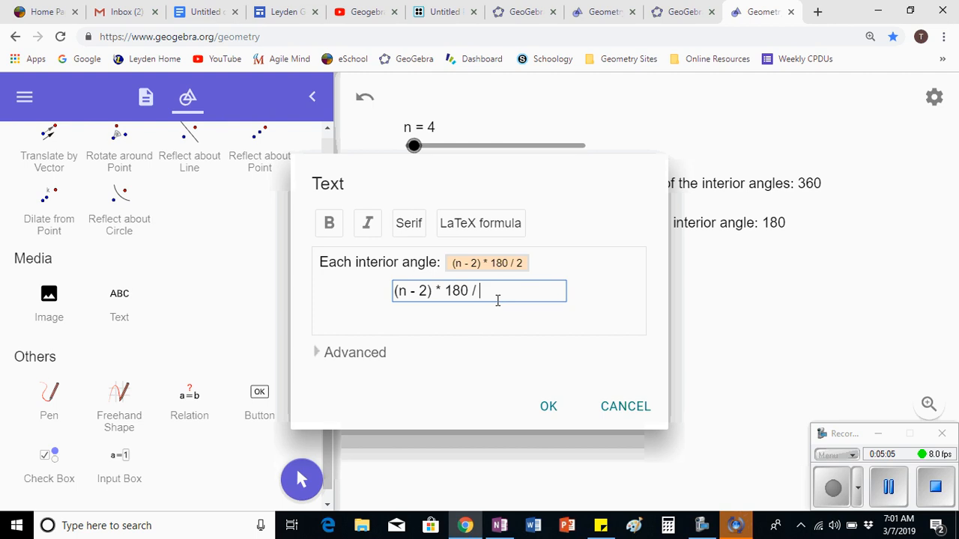
{"action": "type", "text": "n"}
{"action": "left_click", "coordinate": [549, 406]}
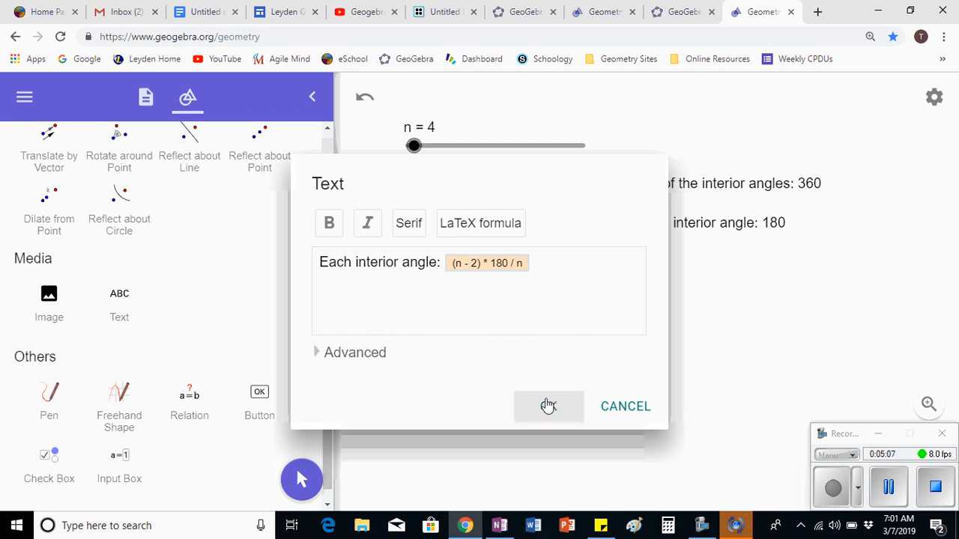
{"action": "mouse_move", "coordinate": [414, 146]}
{"action": "left_mouse_down"}
{"action": "mouse_move", "coordinate": [436, 149]}
{"action": "mouse_move", "coordinate": [427, 146]}
{"action": "left_mouse_up"}
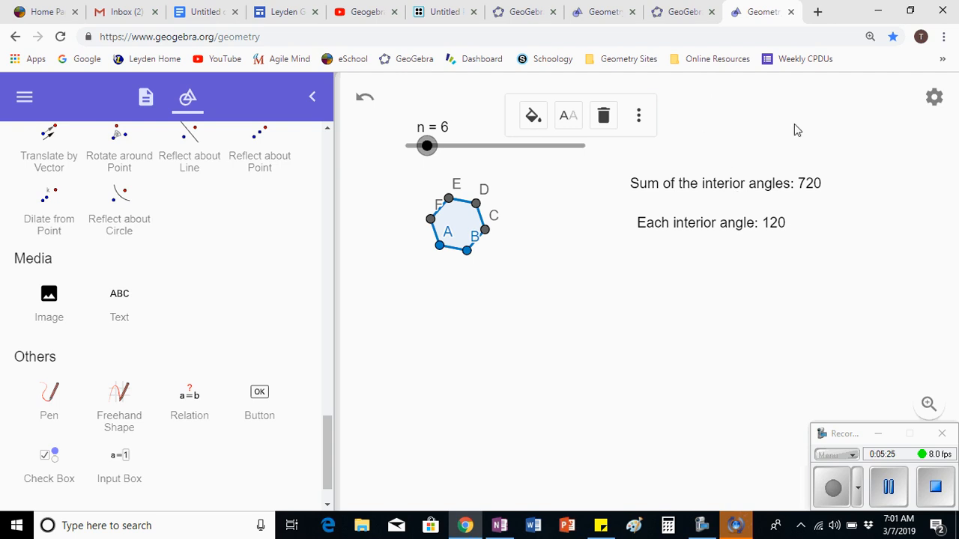
- Switch to the finished example construction with the exterior angle texts and test it with slider n at 9
{"action": "left_click", "coordinate": [680, 11]}
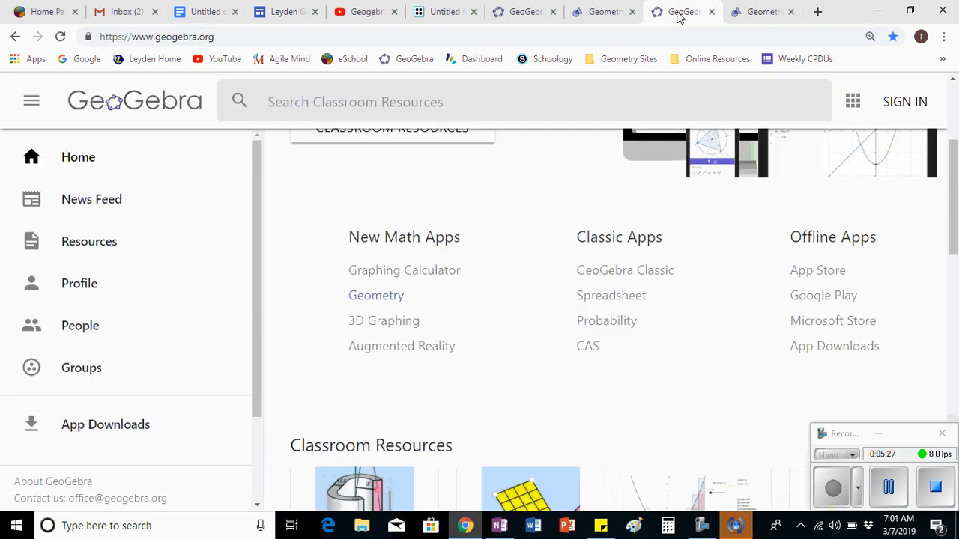
{"action": "left_click", "coordinate": [589, 11]}
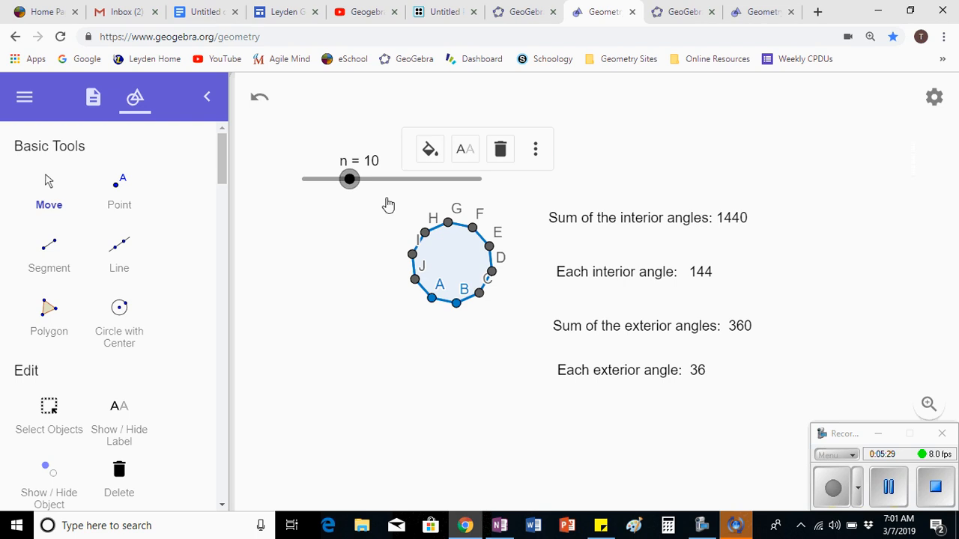
{"action": "left_click", "coordinate": [343, 183]}
{"action": "mouse_move", "coordinate": [343, 184]}
{"action": "left_mouse_down"}
{"action": "mouse_move", "coordinate": [390, 182]}
{"action": "mouse_move", "coordinate": [334, 188]}
{"action": "mouse_move", "coordinate": [427, 184]}
{"action": "mouse_move", "coordinate": [320, 204]}
{"action": "mouse_move", "coordinate": [396, 186]}
{"action": "mouse_move", "coordinate": [351, 199]}
{"action": "left_mouse_up"}
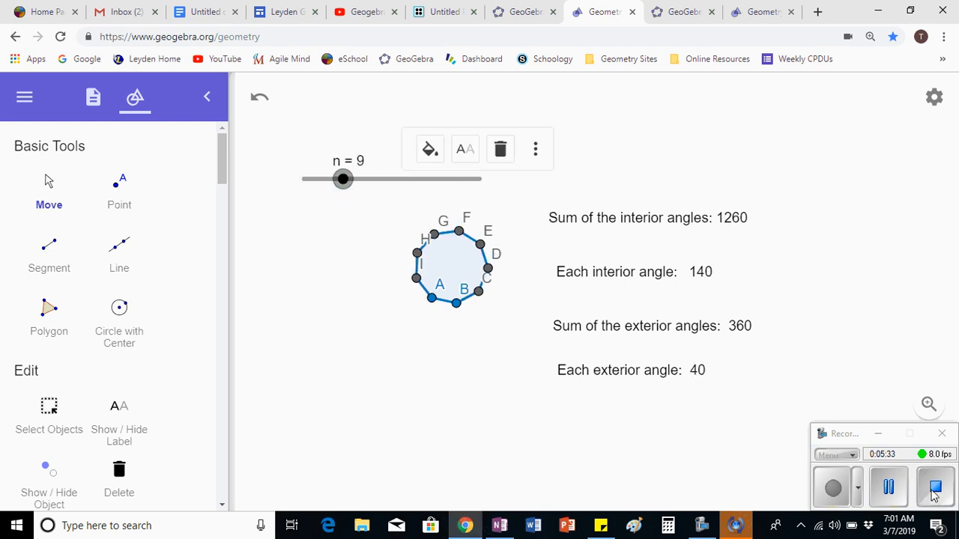